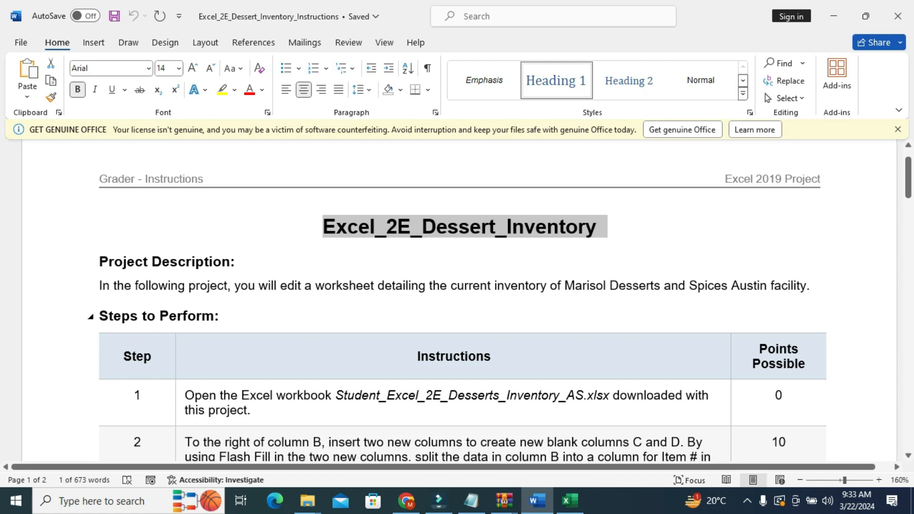
# Highlight the step 1 row of the instructions table in yellow.
pyautogui.scroll(-2, 457, 300)
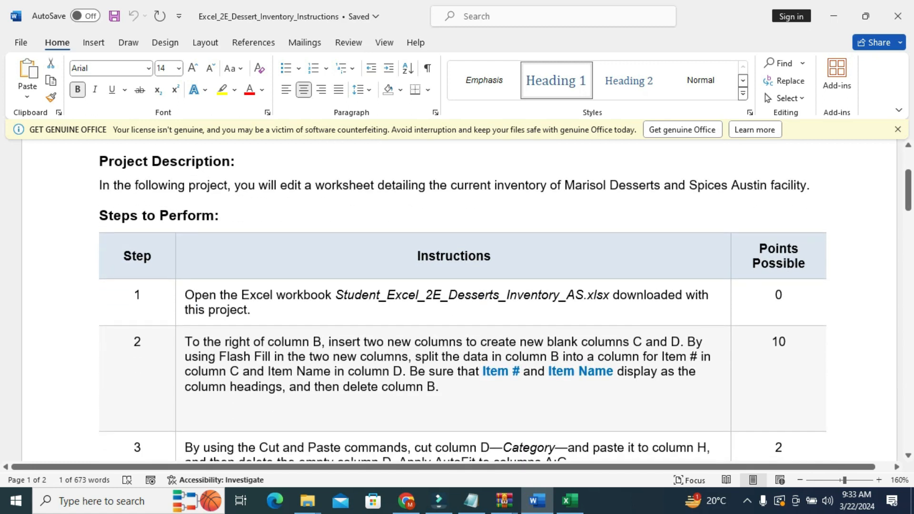
pyautogui.click(62, 303)
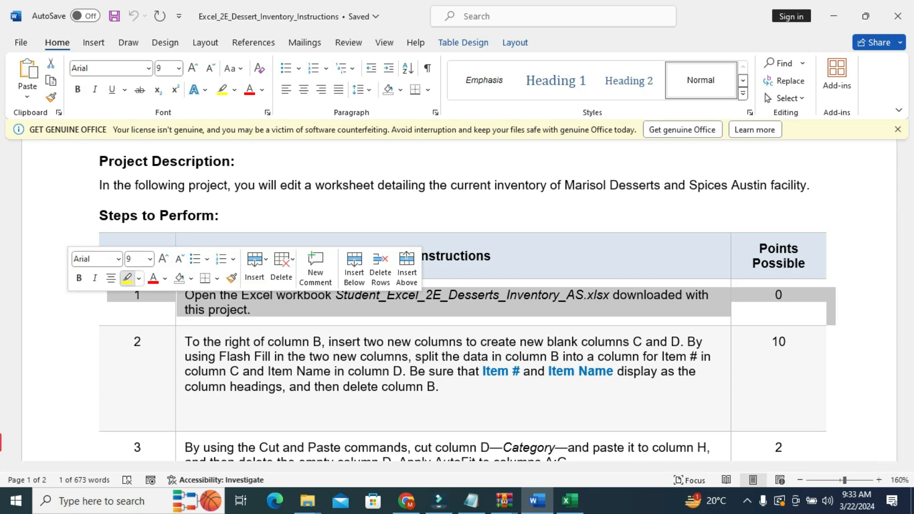
pyautogui.click(127, 279)
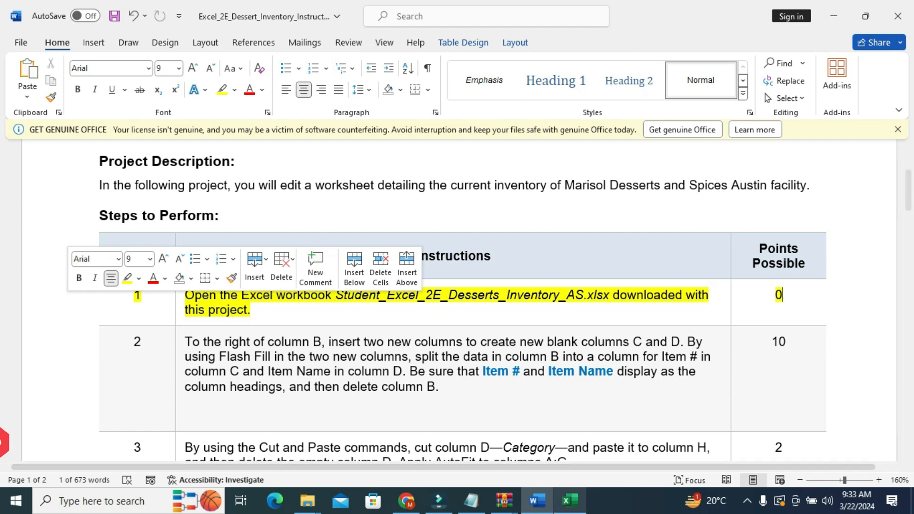
# Switch to the desserts inventory workbook in Excel and enable editing.
pyautogui.click(569, 501)
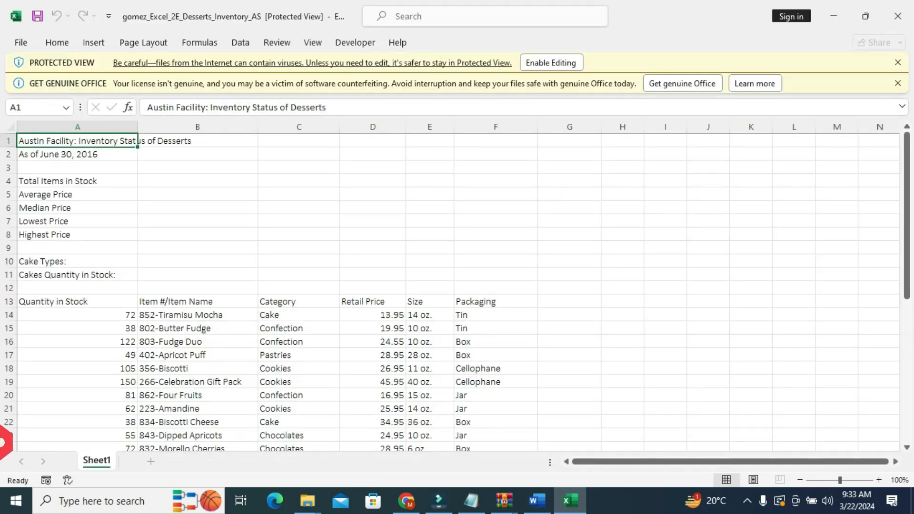
pyautogui.click(551, 62)
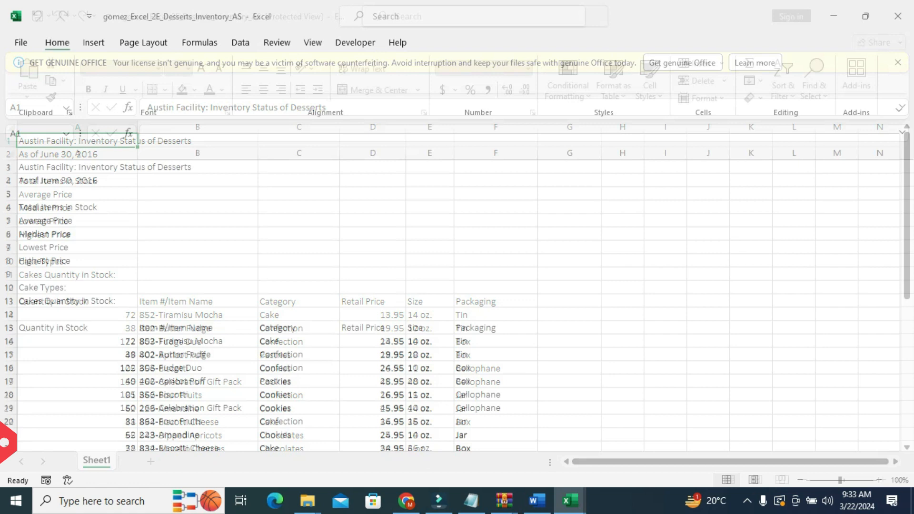
# Return to the Word instructions and highlight the step 2 row in yellow.
pyautogui.click(537, 500)
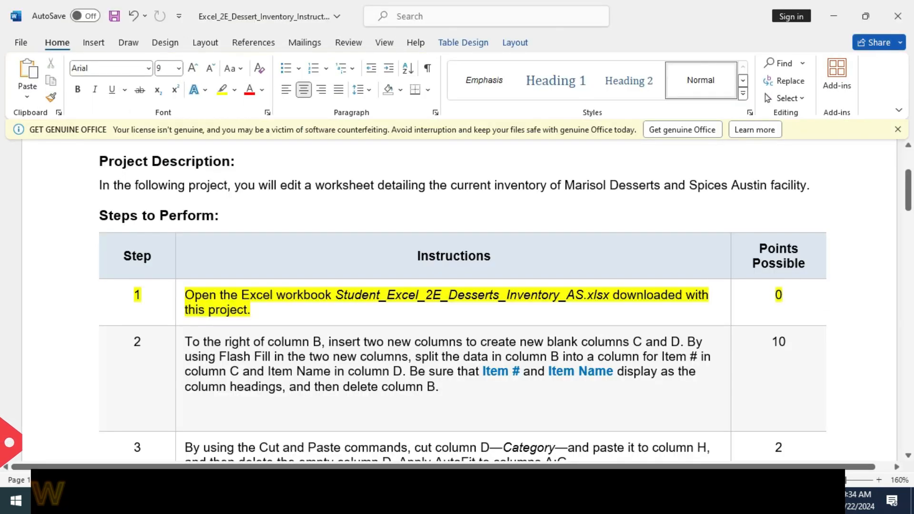
pyautogui.click(62, 357)
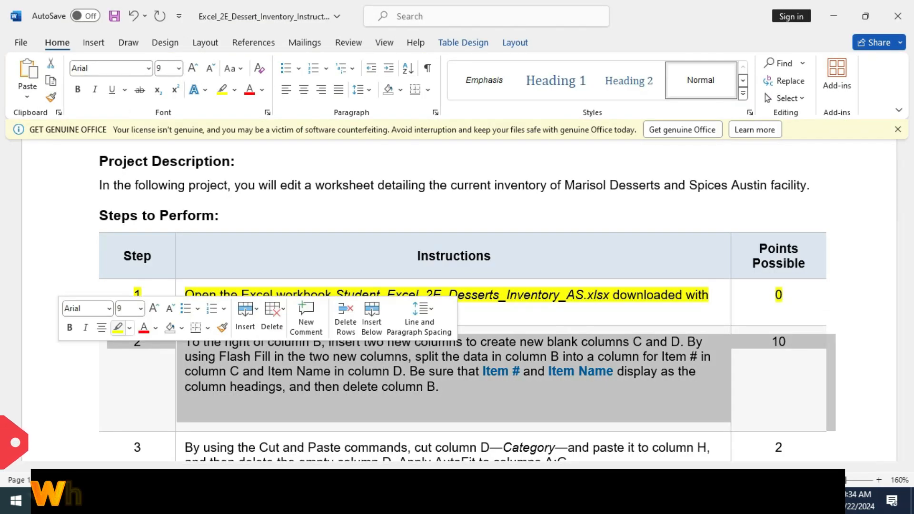
pyautogui.click(118, 327)
pyautogui.scroll(-2, 457, 300)
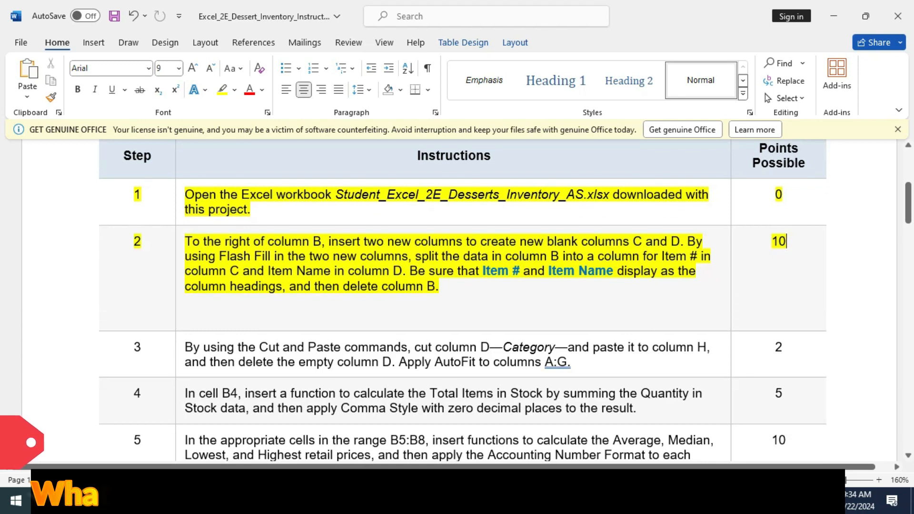
# Switch to the Excel workbook and insert two blank columns, C and D, directly after column B.
pyautogui.hotkey('alt', 'Tab')
pyautogui.click(198, 173)
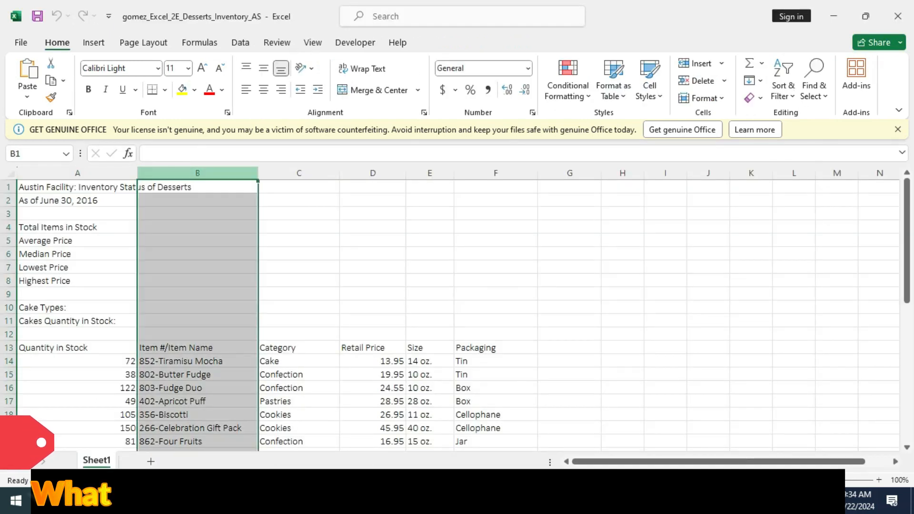
pyautogui.click(313, 173)
pyautogui.rightClick(312, 173)
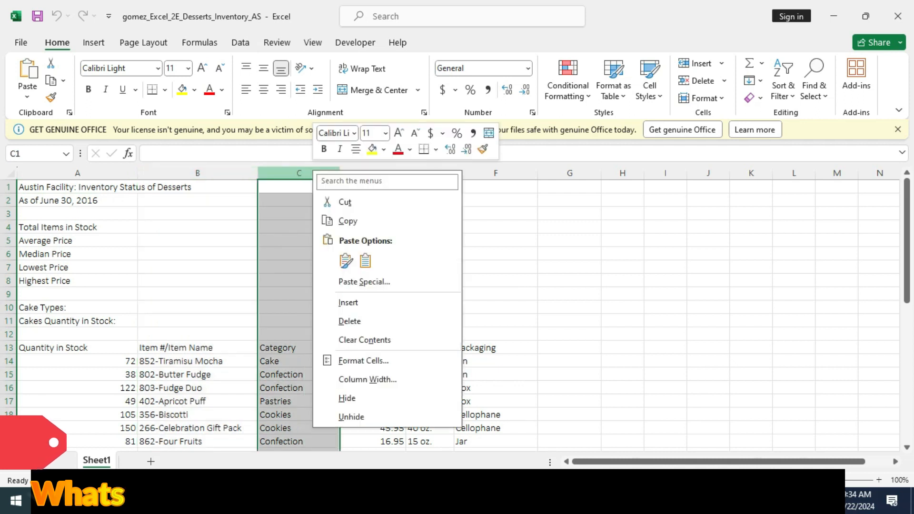
pyautogui.click(348, 302)
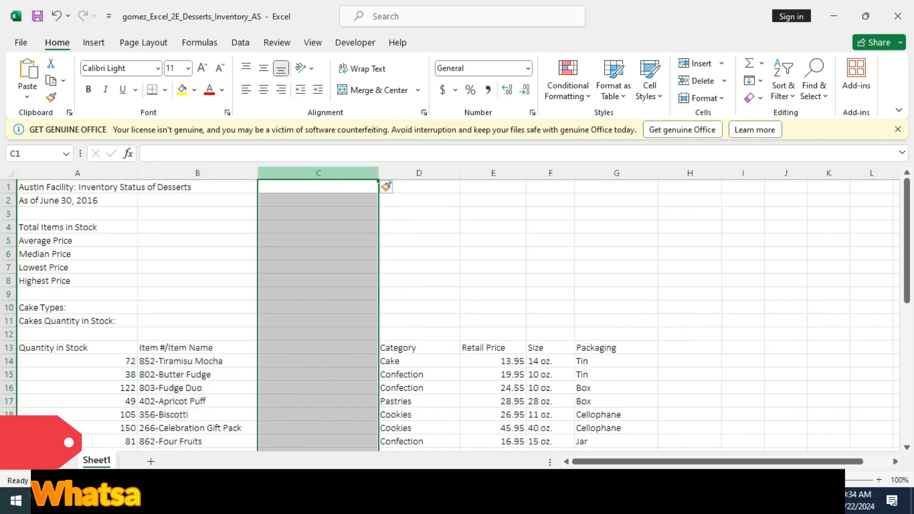
pyautogui.rightClick(281, 173)
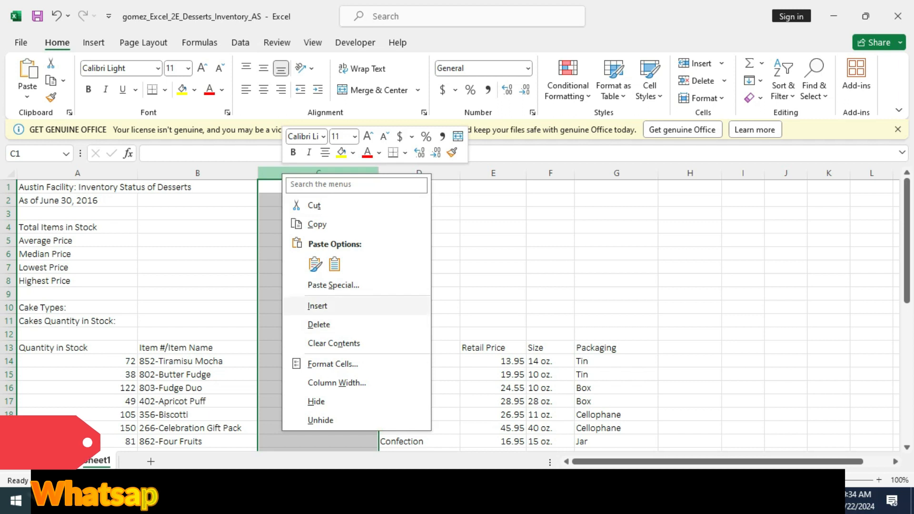
pyautogui.click(309, 306)
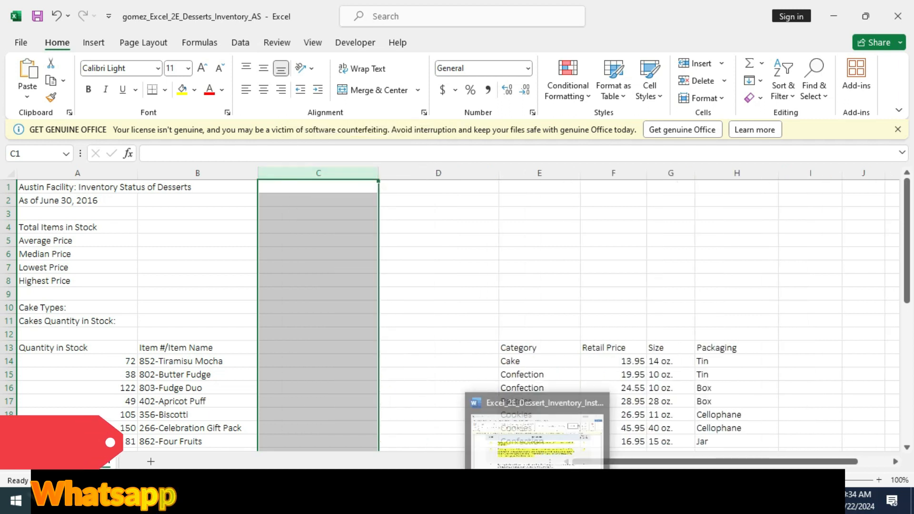
# Recheck step 2 in the Word instructions, return to Excel and enter the heading "Item #" in cell C13.
pyautogui.click(538, 500)
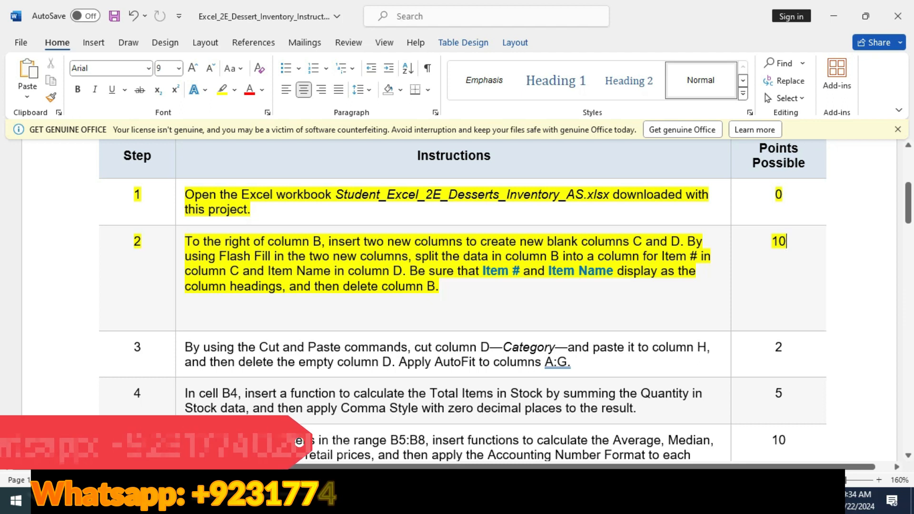
pyautogui.hotkey('alt', 'Tab')
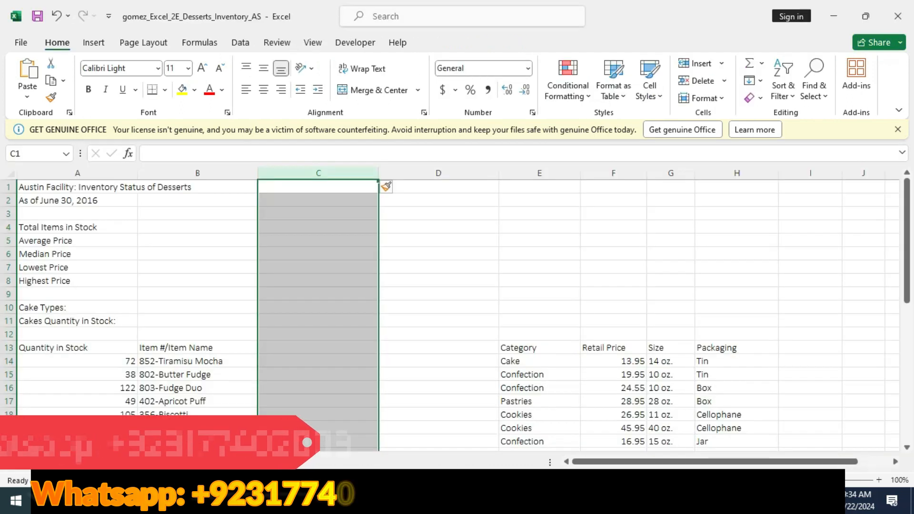
pyautogui.click(318, 348)
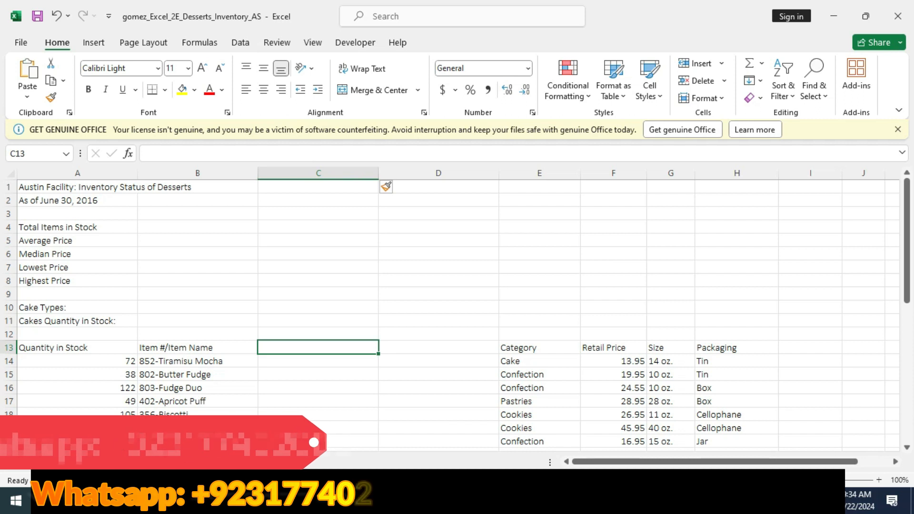
pyautogui.write('Item')
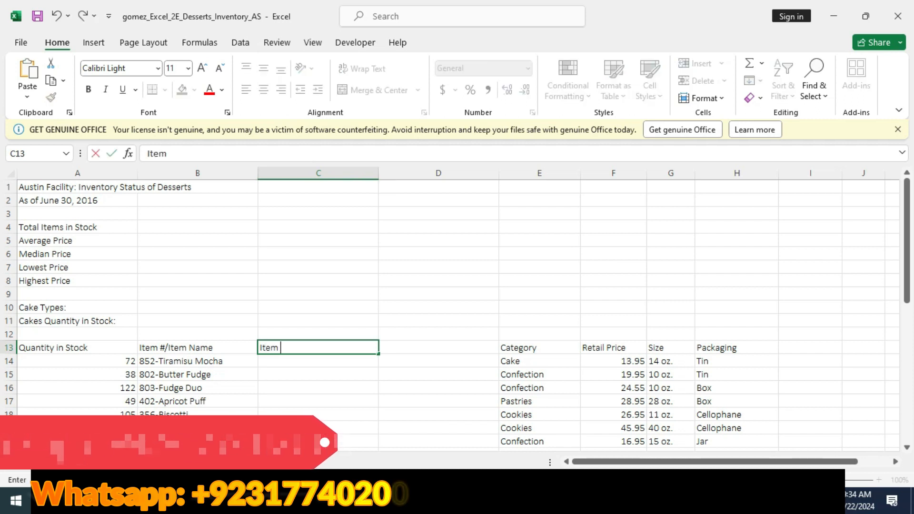
pyautogui.write(' #')
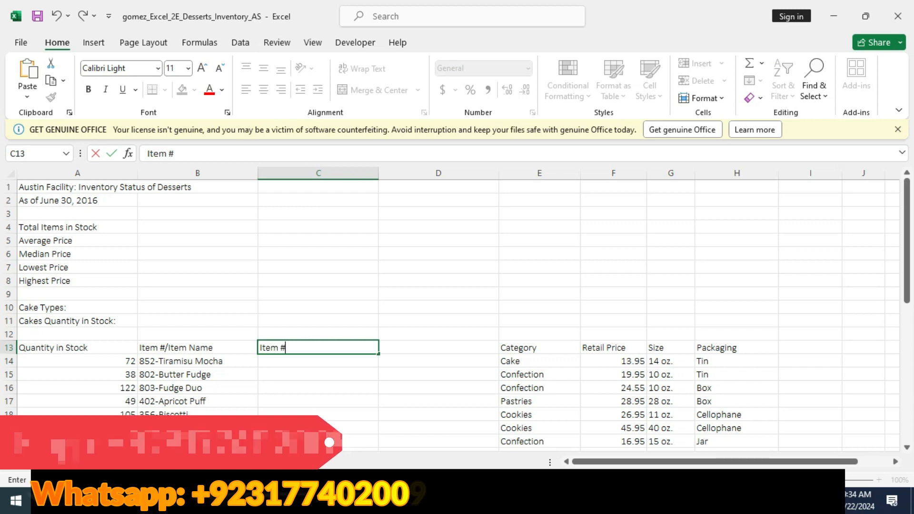
pyautogui.press('Return')
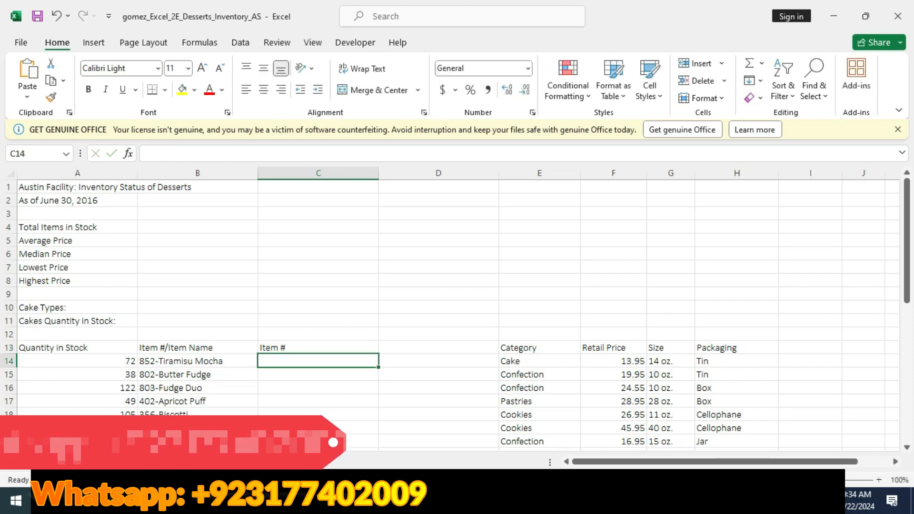
# Enter 852 in cell C14 and use Flash Fill to extract the remaining item numbers into column C.
pyautogui.write('852')
pyautogui.click(318, 388)
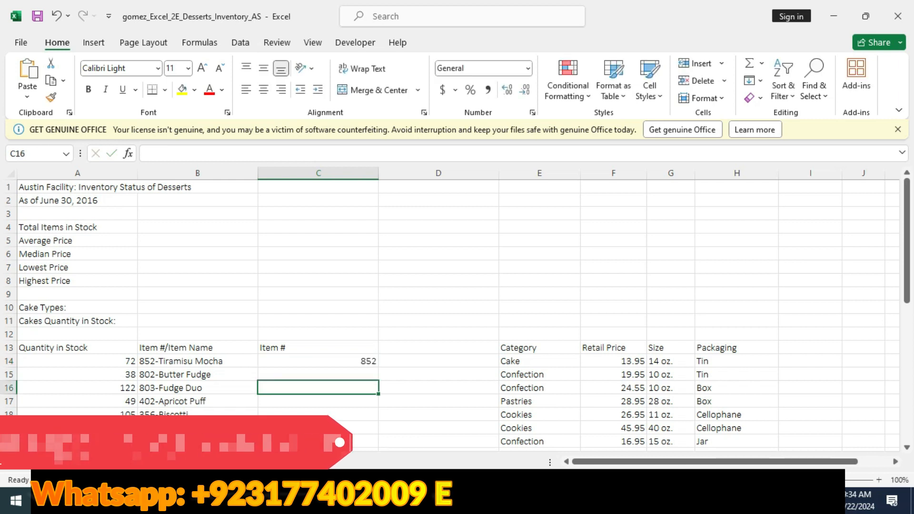
pyautogui.click(318, 361)
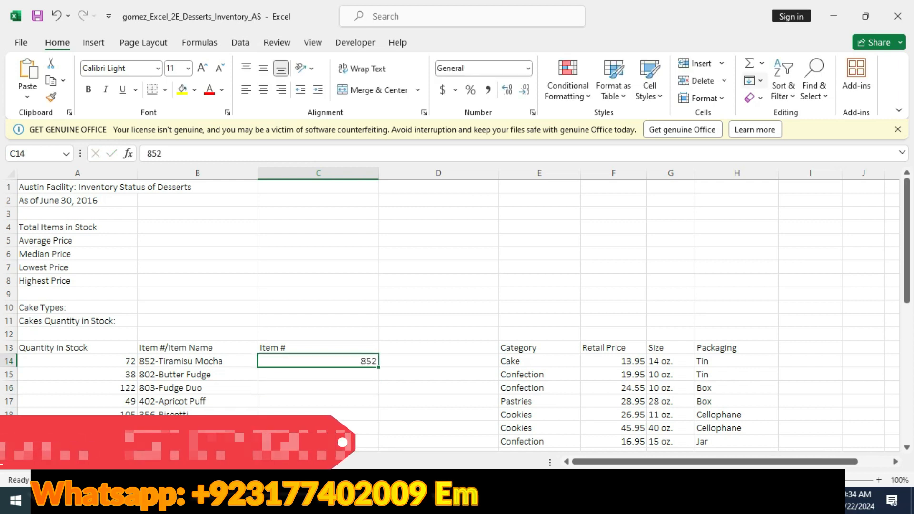
pyautogui.click(752, 80)
pyautogui.click(776, 231)
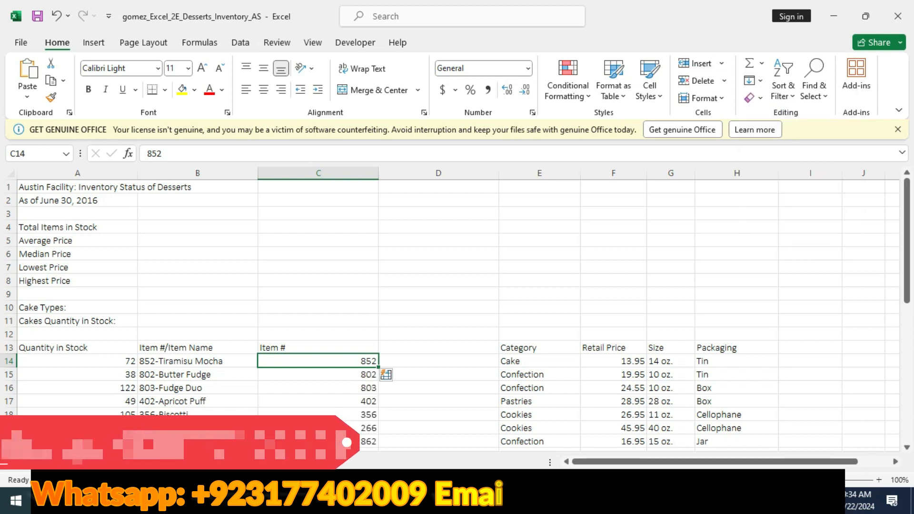
# Enter the heading "Item Name" in cell D13.
pyautogui.click(438, 348)
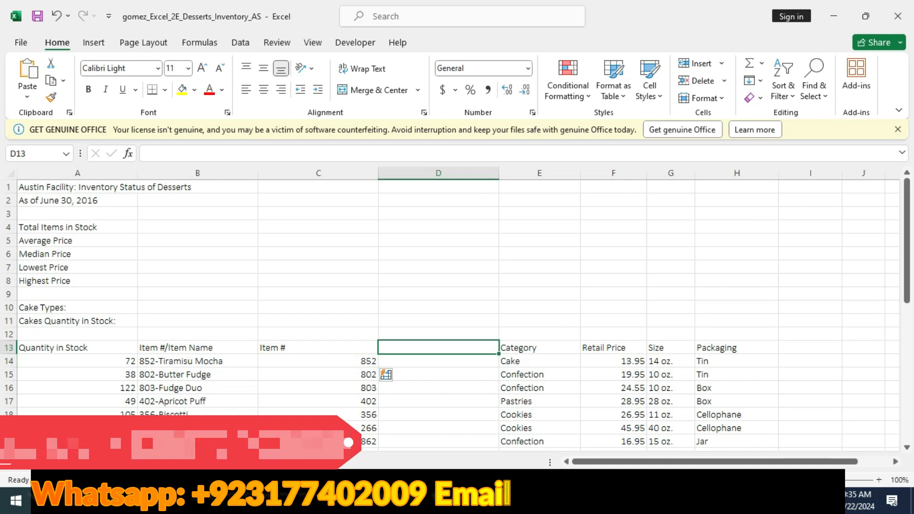
pyautogui.write('Item N')
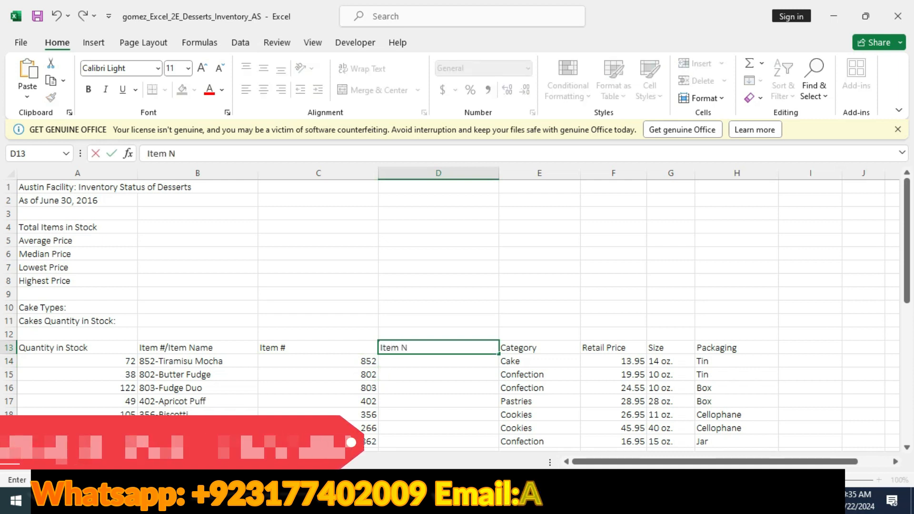
pyautogui.write('ame')
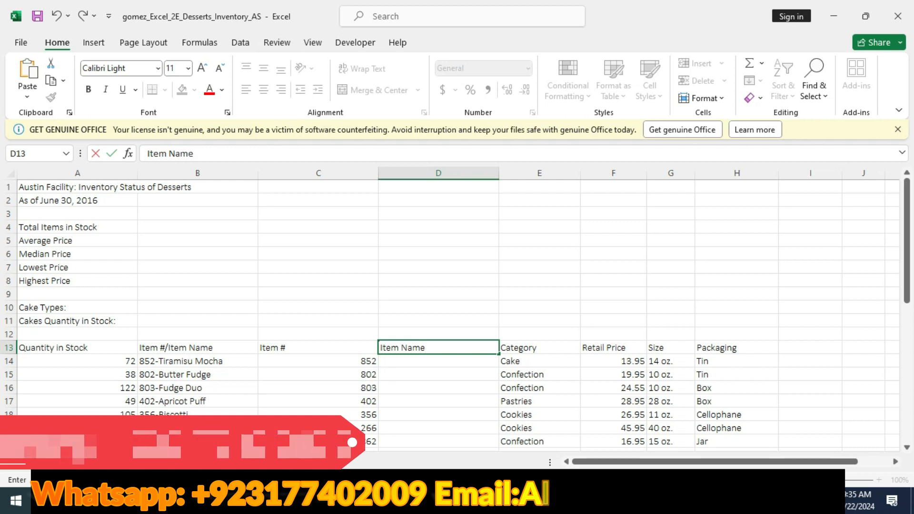
pyautogui.press('Return')
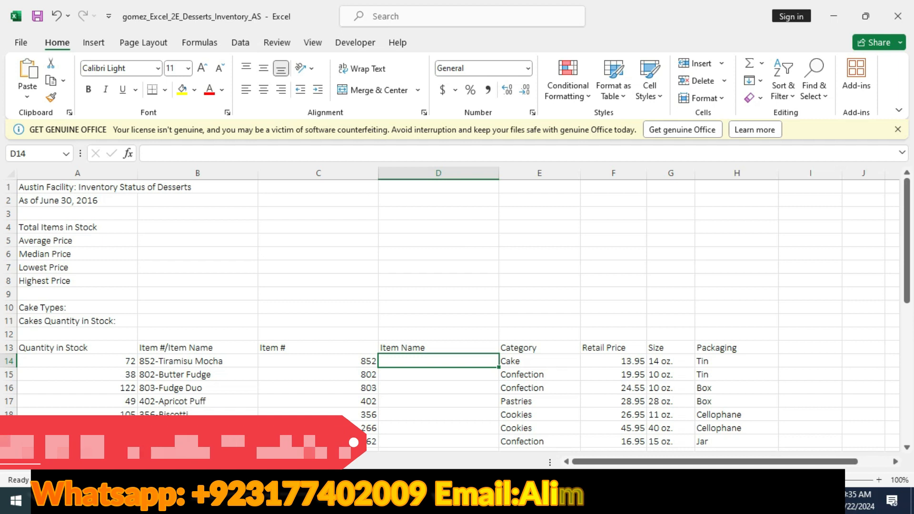
# Enter "Tiramisu Mocha" in cell D14 and use Flash Fill to extract the remaining item names into column D.
pyautogui.write('T')
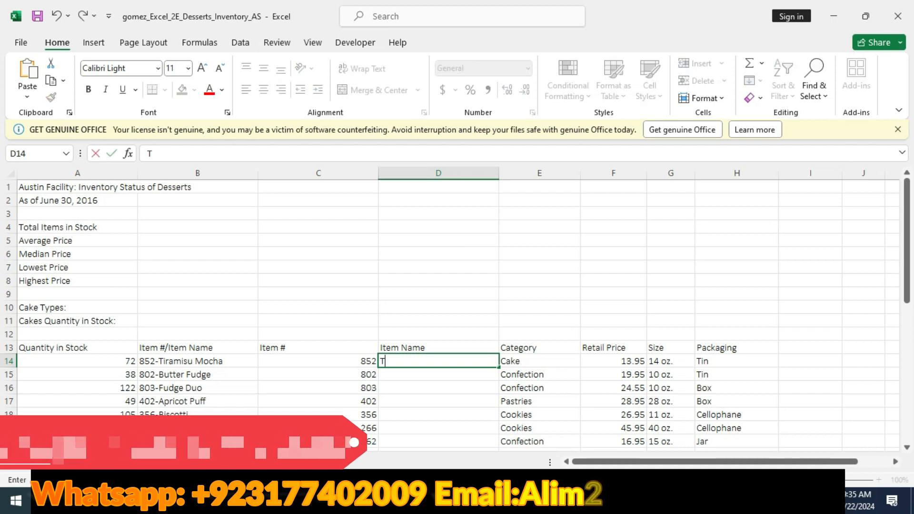
pyautogui.write('ir')
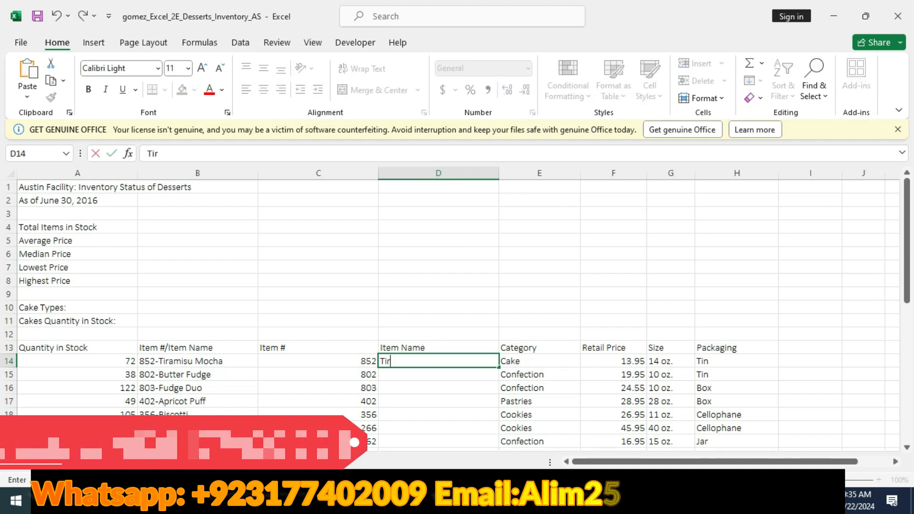
pyautogui.write('amis')
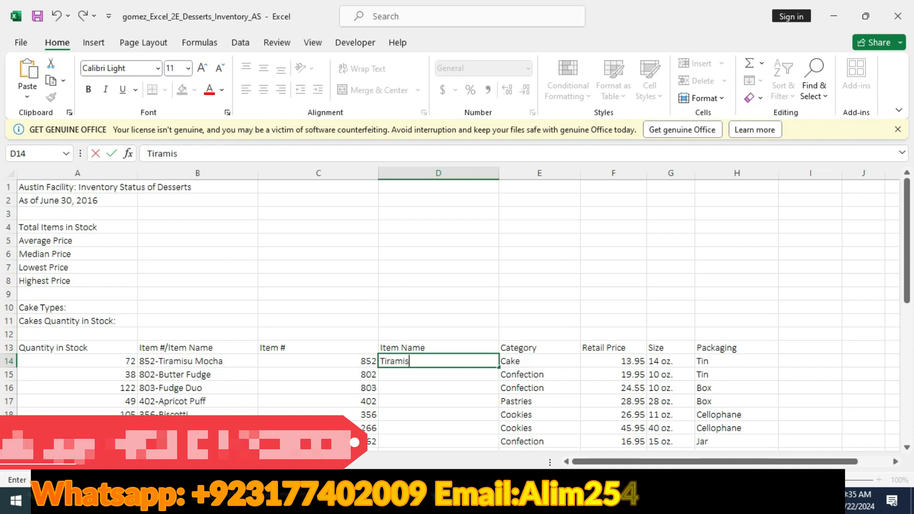
pyautogui.write('u M')
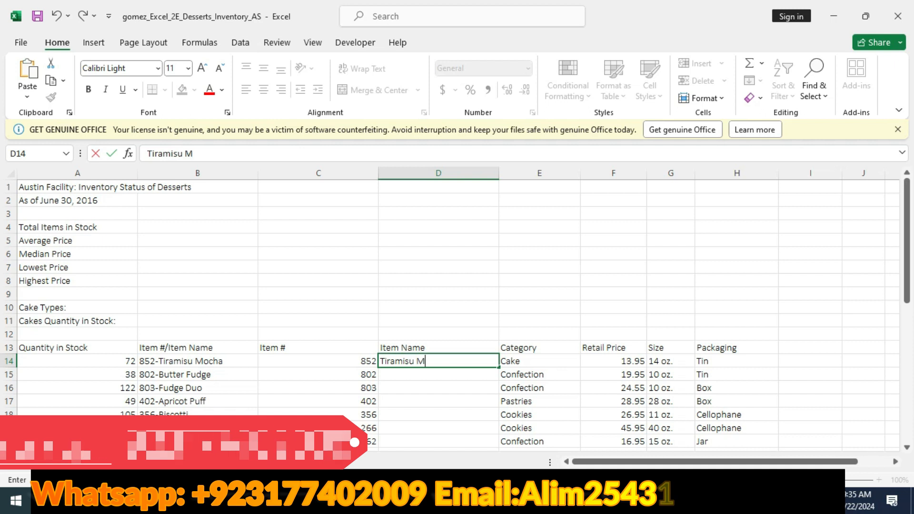
pyautogui.write('oc')
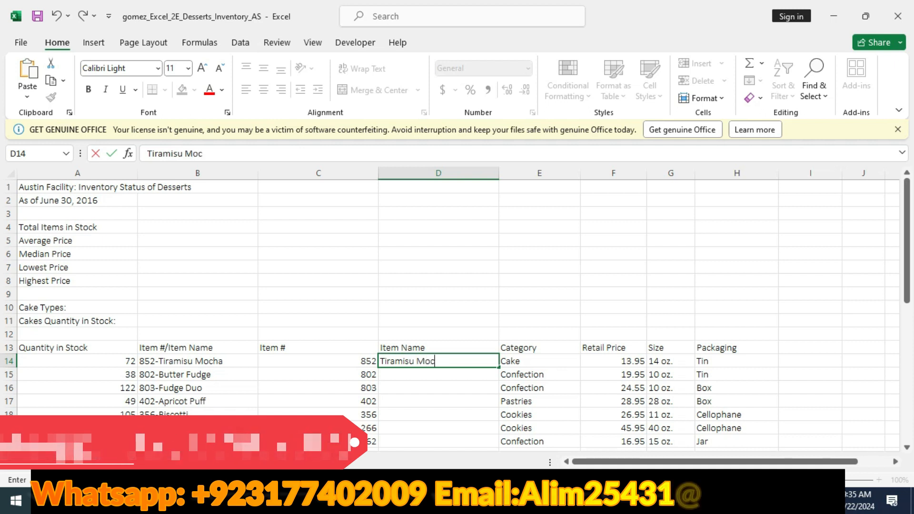
pyautogui.write('ha')
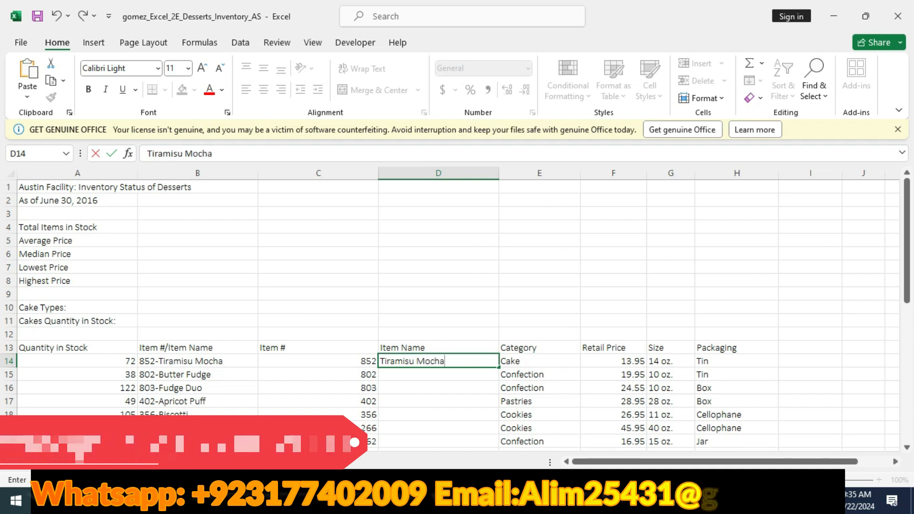
pyautogui.press('Return')
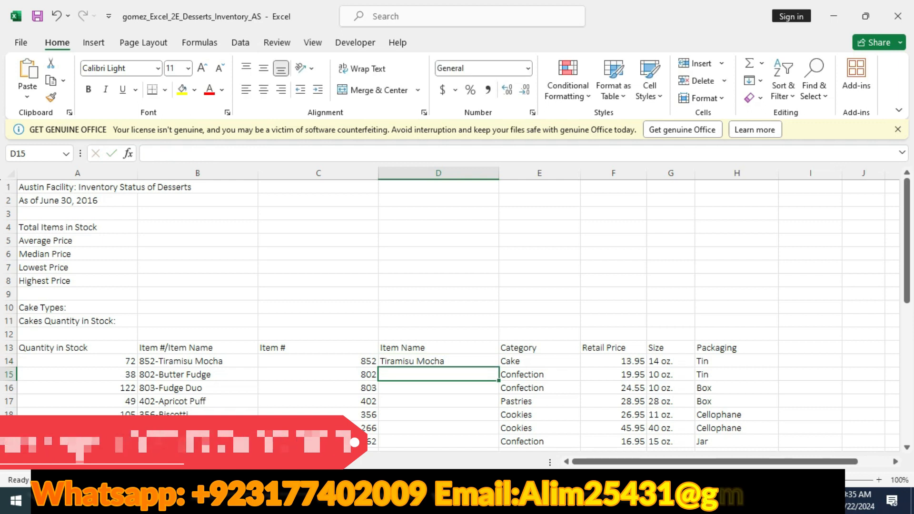
pyautogui.press('Up')
pyautogui.click(753, 80)
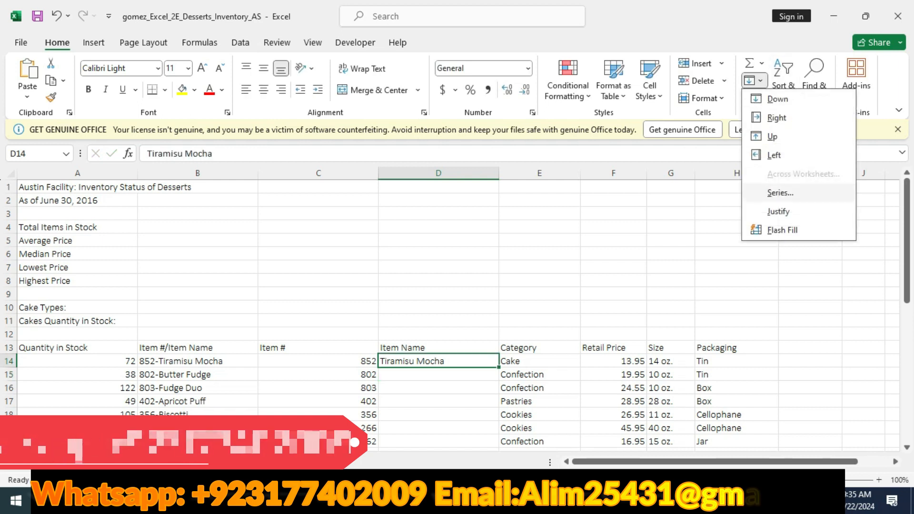
pyautogui.click(782, 230)
pyautogui.scroll(-3, 457, 309)
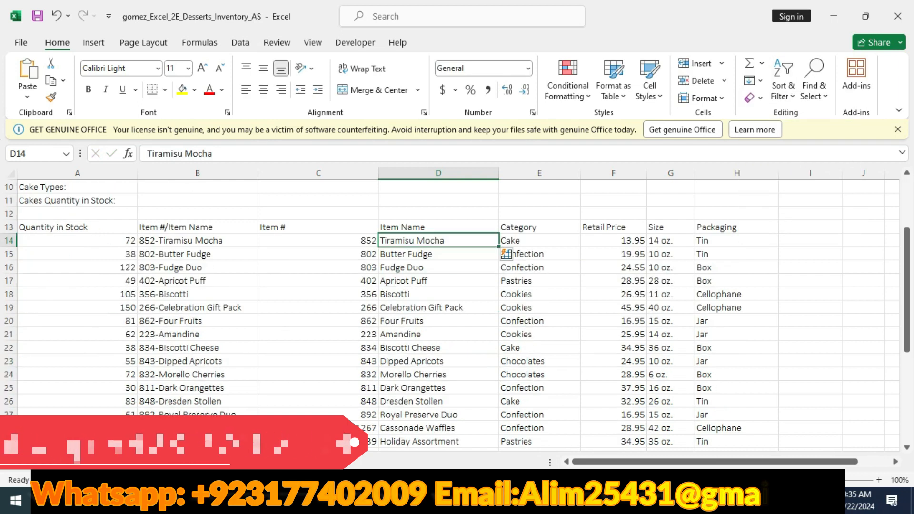
# Recheck step 2 in the Word instructions, return to Excel and delete the combined Item #/Item Name column B.
pyautogui.scroll(2, 457, 310)
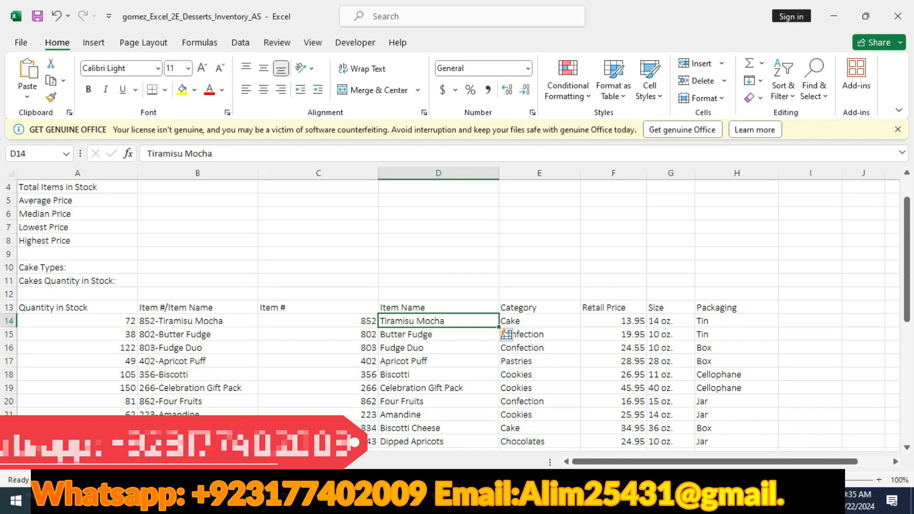
pyautogui.hotkey('alt', 'Tab')
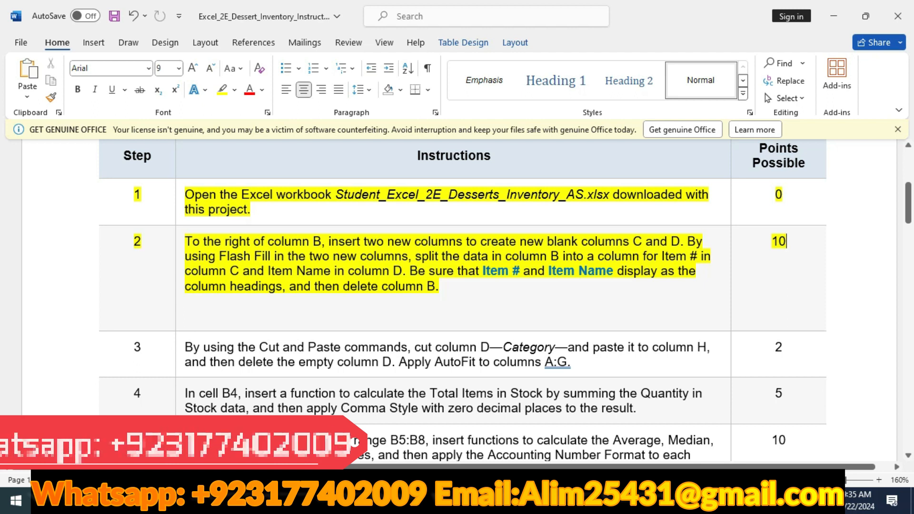
pyautogui.hotkey('alt', 'Tab')
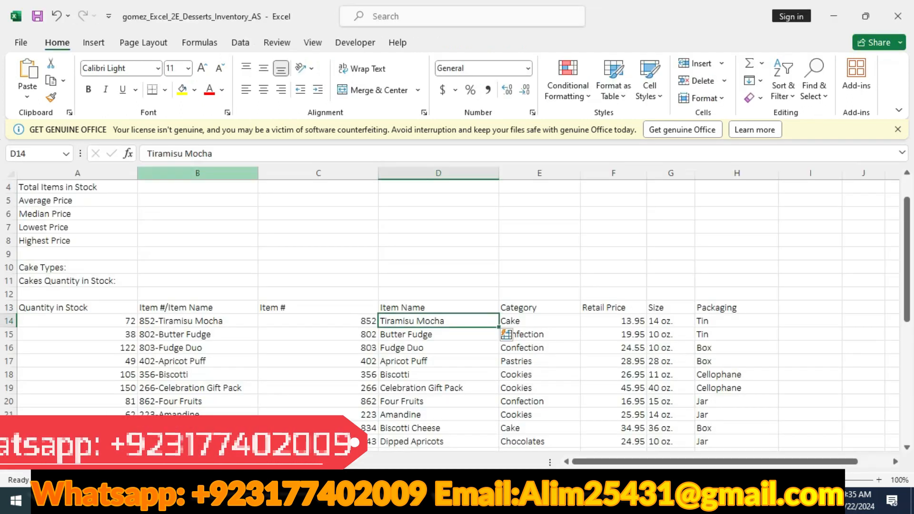
pyautogui.click(208, 173)
pyautogui.rightClick(208, 174)
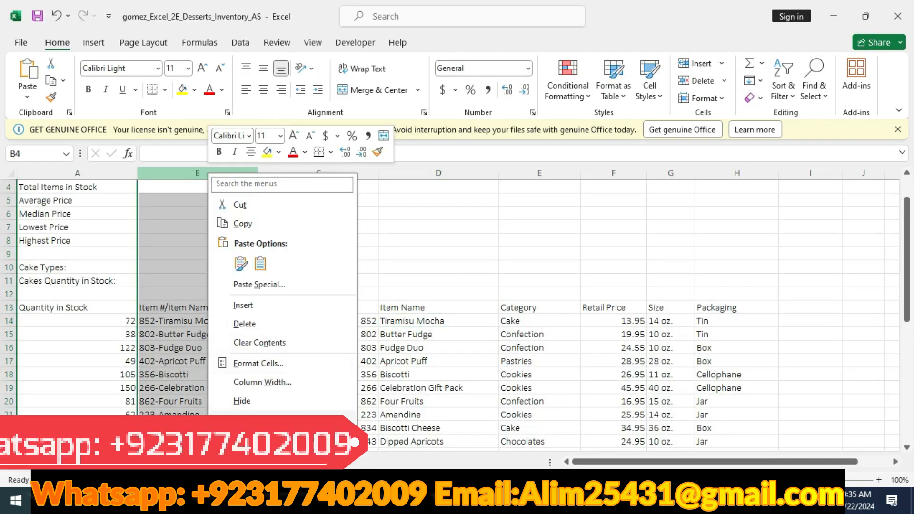
pyautogui.click(244, 324)
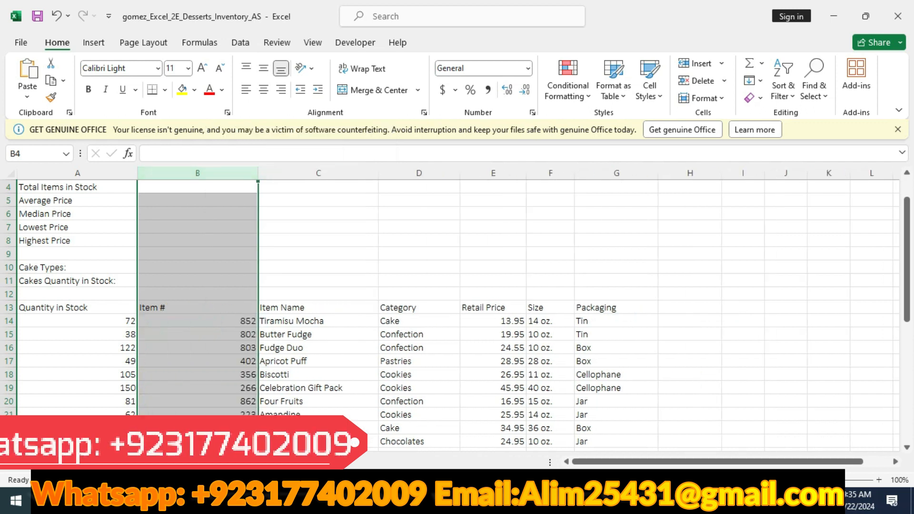
# Switch to the Word instructions and highlight the step 3 row in yellow.
pyautogui.hotkey('alt', 'Tab')
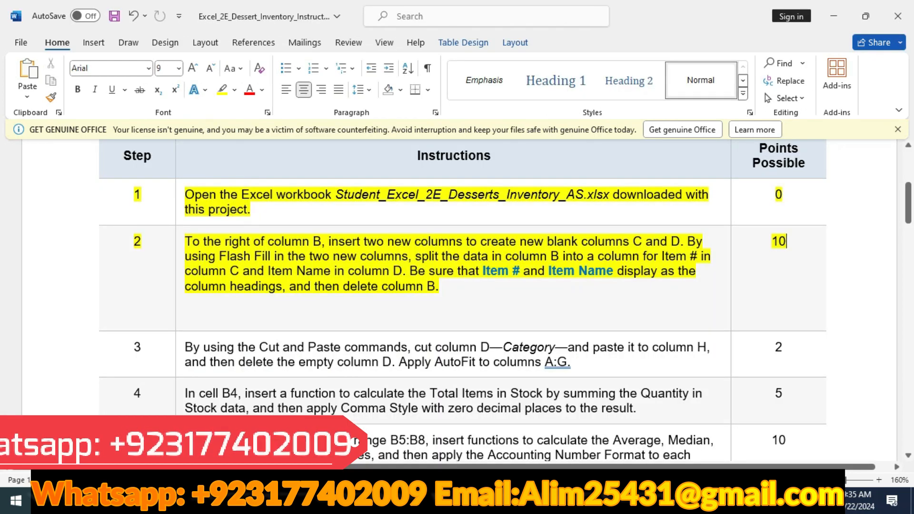
pyautogui.click(81, 357)
pyautogui.click(141, 335)
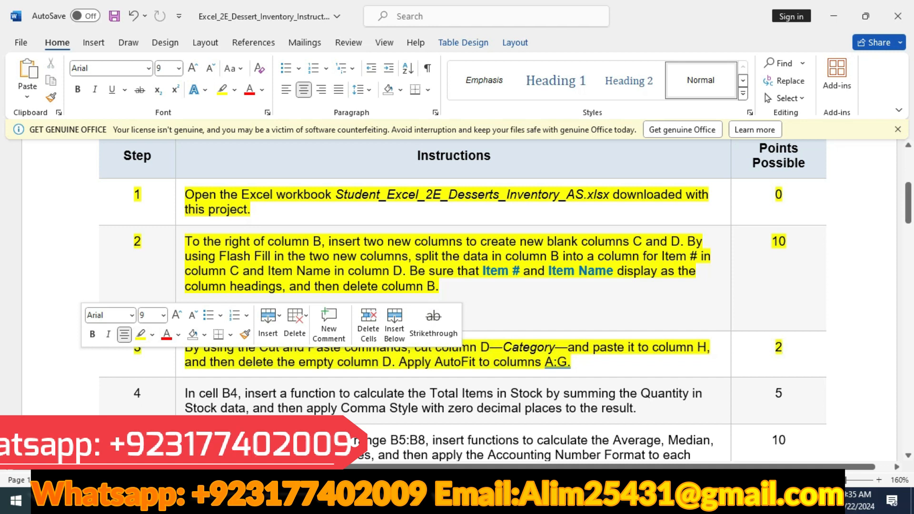
pyautogui.scroll(-2, 461, 300)
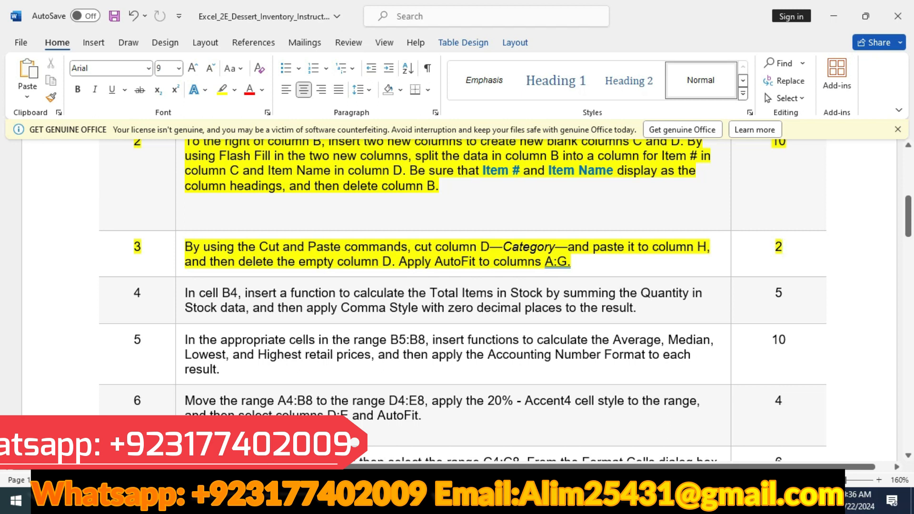
# Return to Excel, cut the Category column D and paste it into column H.
pyautogui.hotkey('alt', 'Tab')
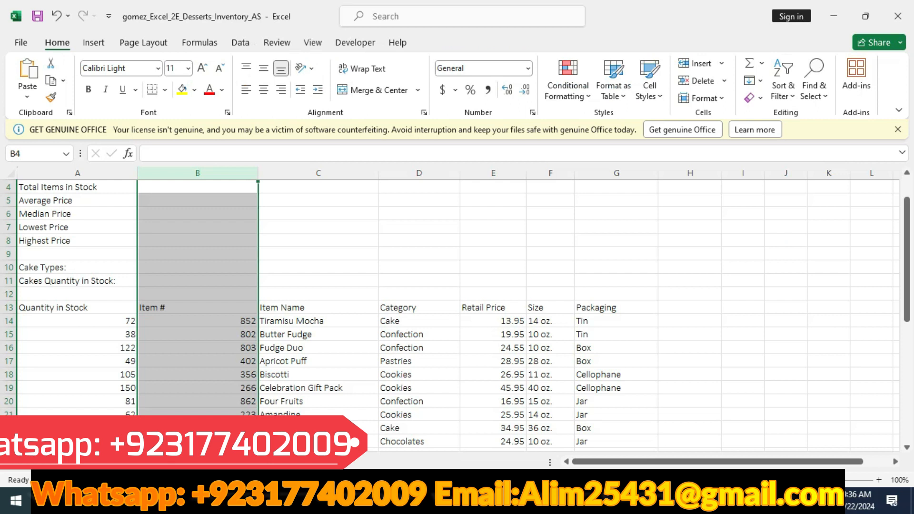
pyautogui.click(418, 174)
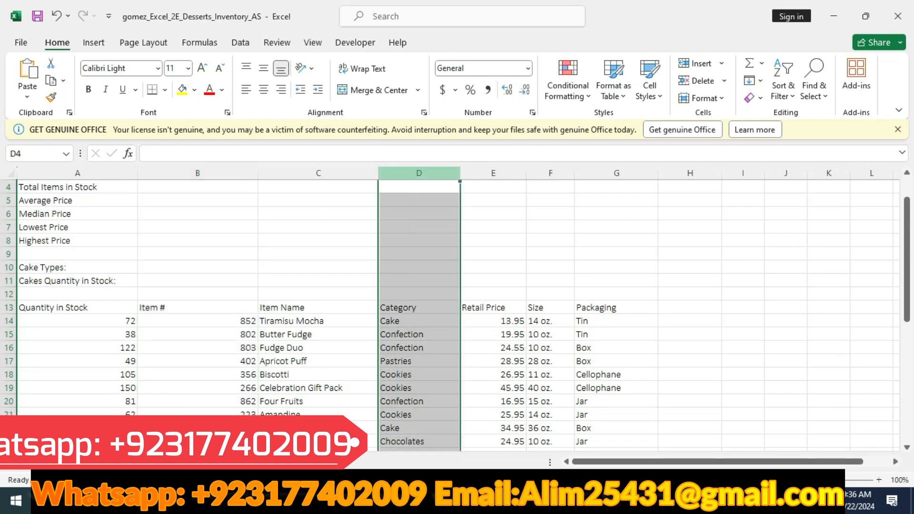
pyautogui.hotkey('ctrl', 'x')
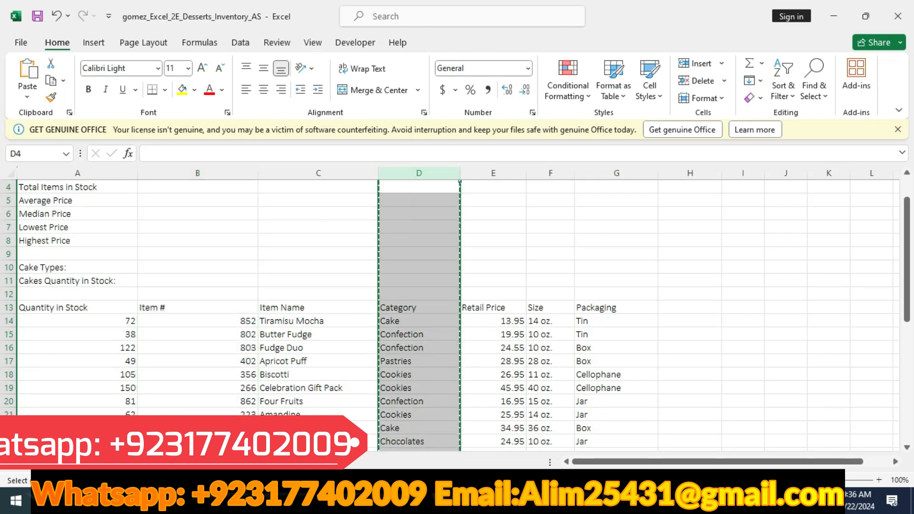
pyautogui.click(689, 173)
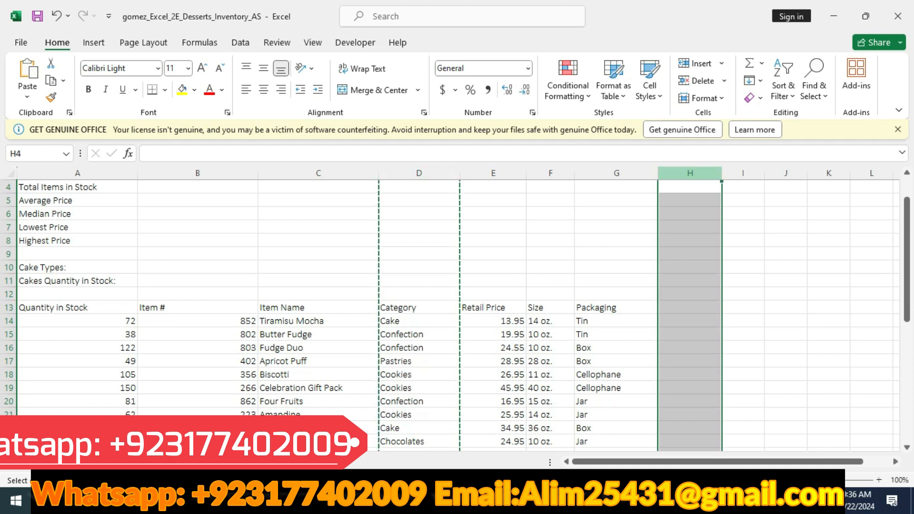
pyautogui.hotkey('ctrl', 'v')
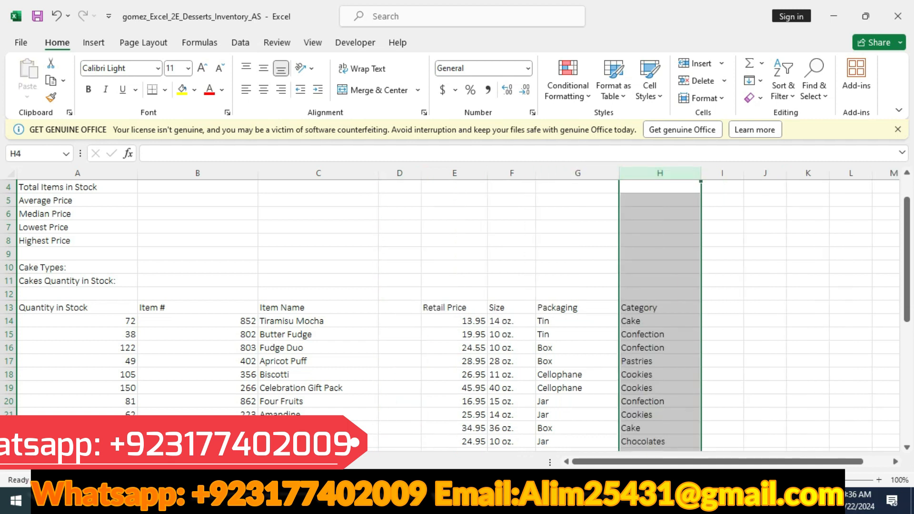
# Recheck step 3 in Word, return to Excel, delete the empty column D and AutoFit columns A:G.
pyautogui.hotkey('alt', 'Tab')
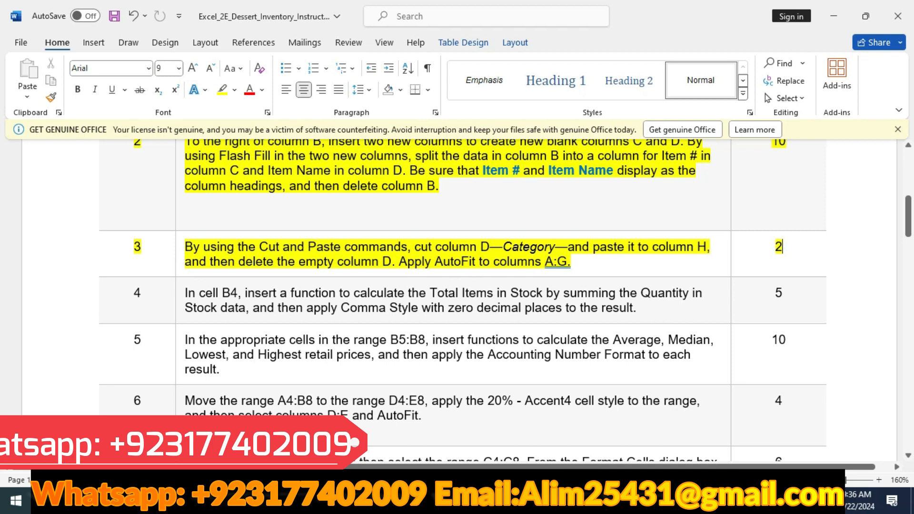
pyautogui.hotkey('alt', 'Tab')
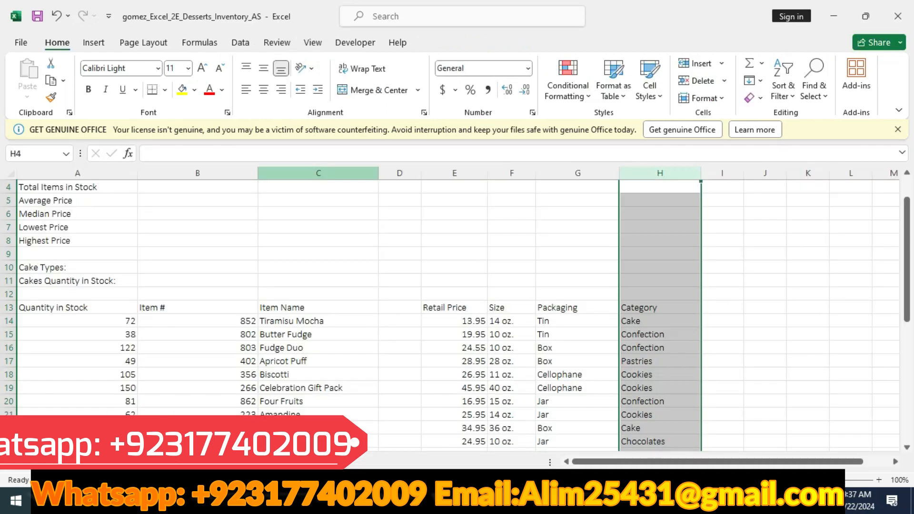
pyautogui.click(399, 173)
pyautogui.rightClick(398, 173)
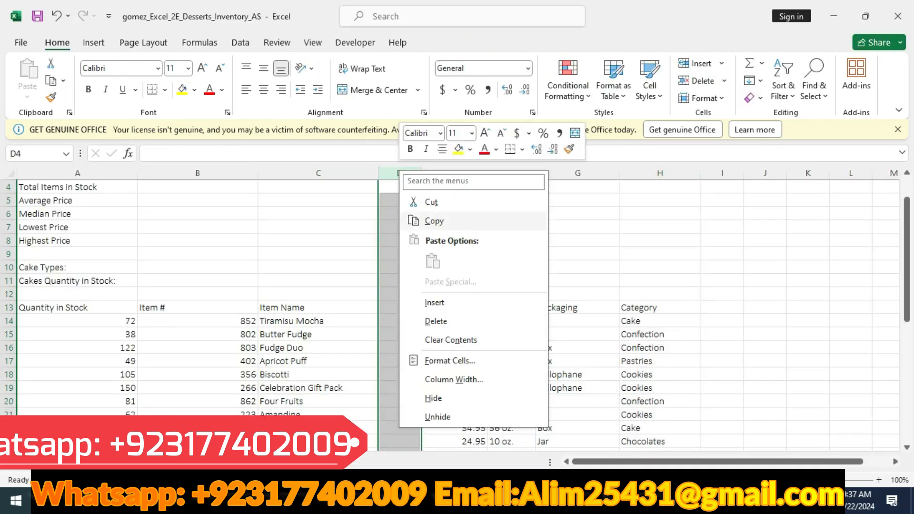
pyautogui.click(436, 321)
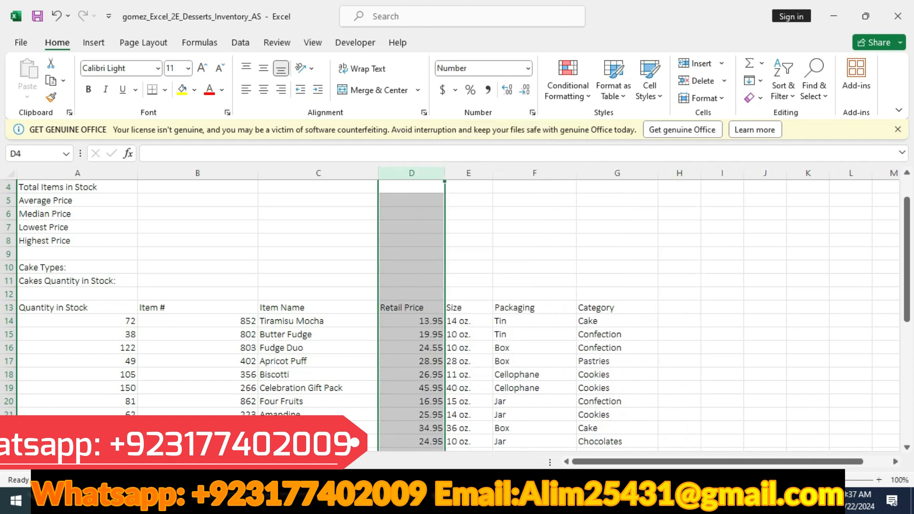
pyautogui.moveTo(76, 173); pyautogui.dragTo(657, 173)
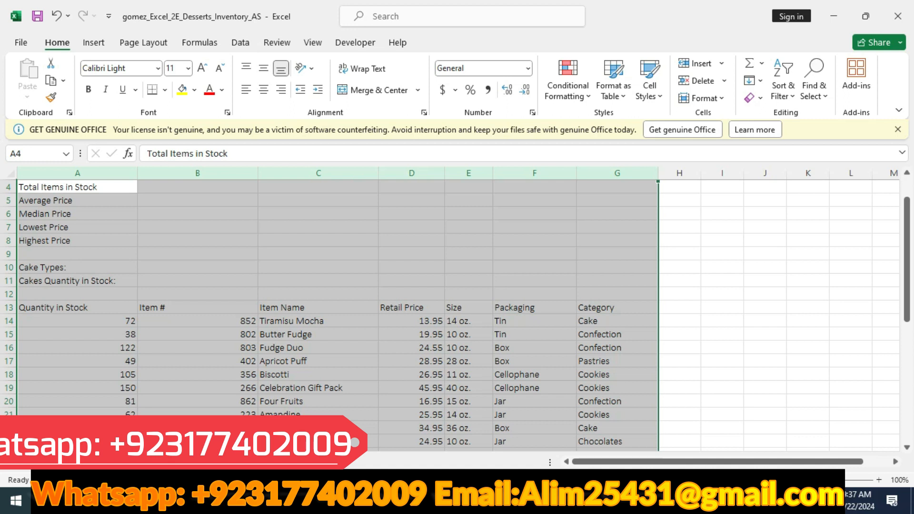
pyautogui.doubleClick(658, 173)
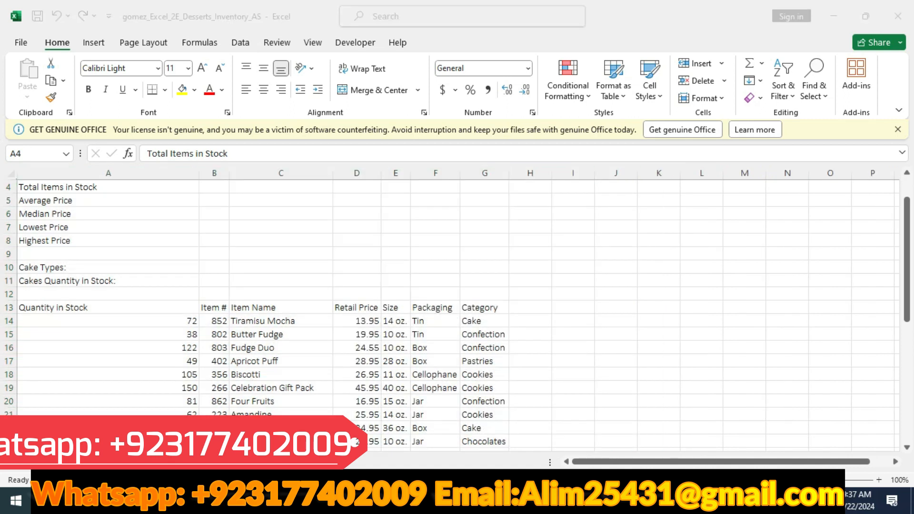
# Switch to the Word instructions and highlight the step 4 row in yellow.
pyautogui.hotkey('alt', 'Tab')
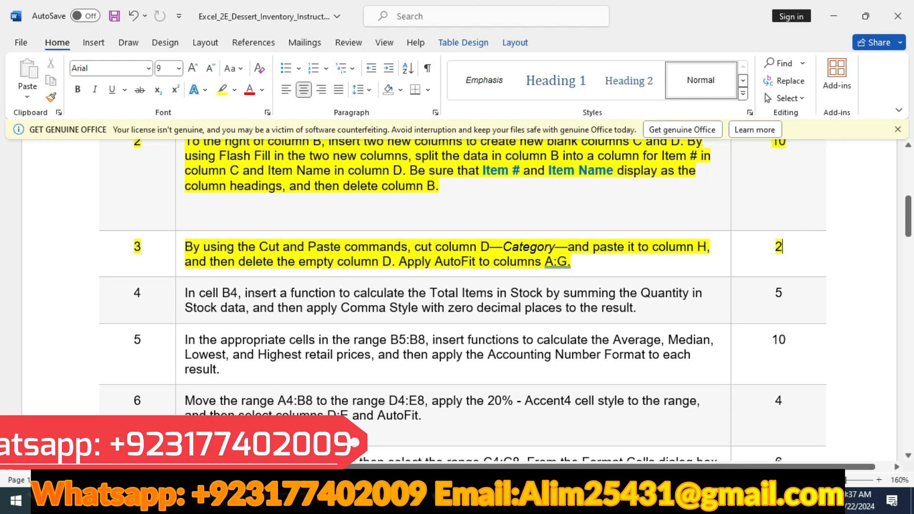
pyautogui.click(71, 301)
pyautogui.click(129, 274)
pyautogui.scroll(-1, 130, 275)
pyautogui.scroll(-2, 462, 295)
pyautogui.scroll(1, 462, 295)
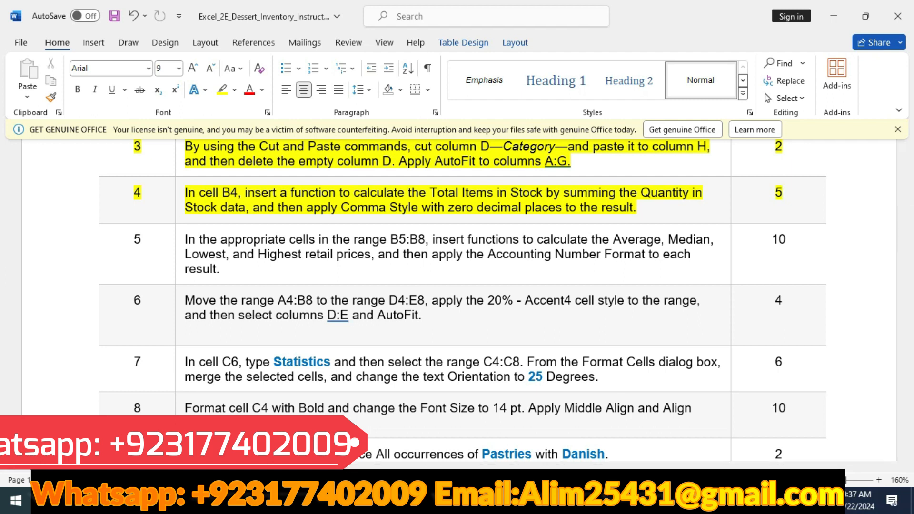
# Return to Excel and enter =SUM(A14:A42) in cell B4 for Total Items in Stock.
pyautogui.hotkey('alt', 'Tab')
pyautogui.scroll(1, 214, 227)
pyautogui.click(215, 227)
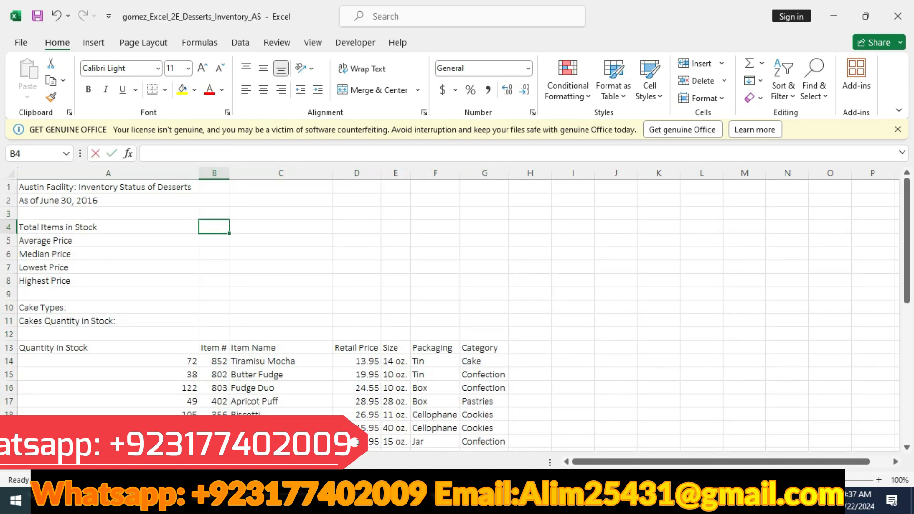
pyautogui.write('=sum')
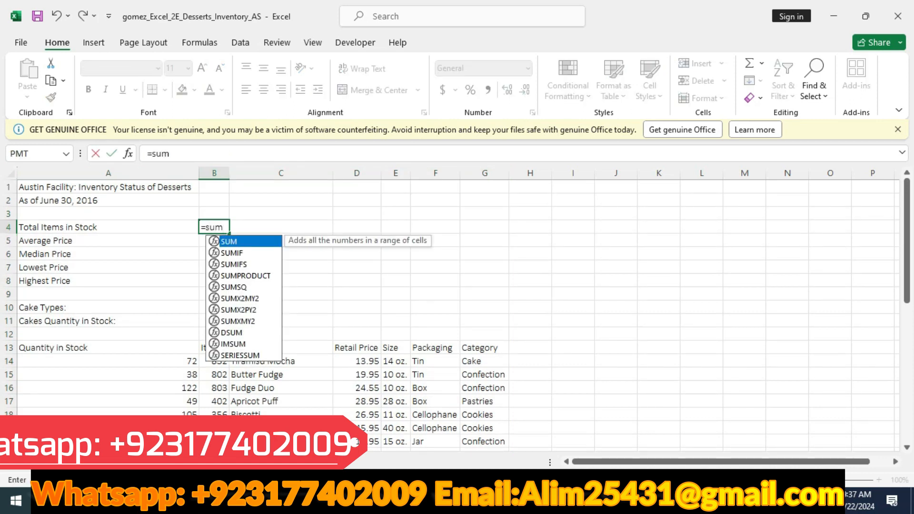
pyautogui.write('(')
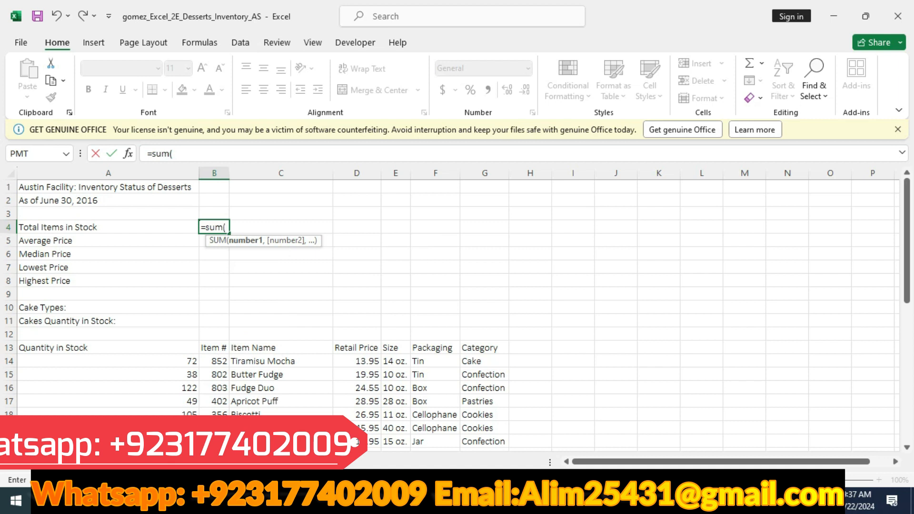
pyautogui.moveTo(108, 360)
pyautogui.mouseDown()
pyautogui.moveTo(108, 448)
pyautogui.moveTo(108, 352)
pyautogui.mouseUp()
pyautogui.write(')')
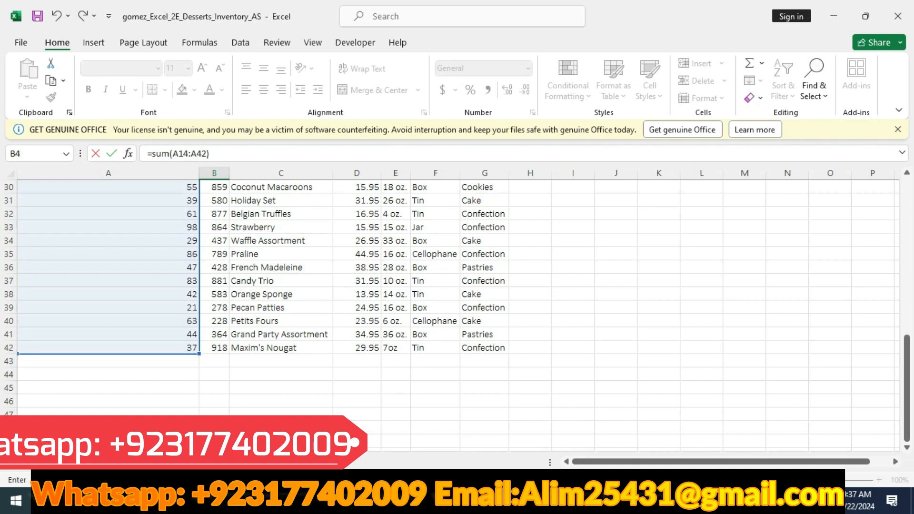
pyautogui.press('Return')
pyautogui.scroll(1, 455, 314)
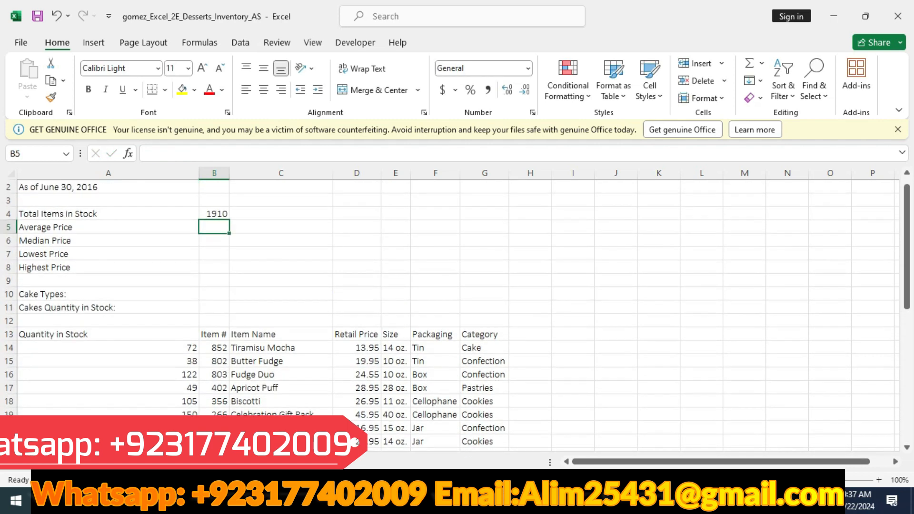
# Recheck step 4 in Word, return to Excel and apply Comma Style with zero decimal places to cell B4.
pyautogui.click(214, 214)
pyautogui.hotkey('alt', 'Tab')
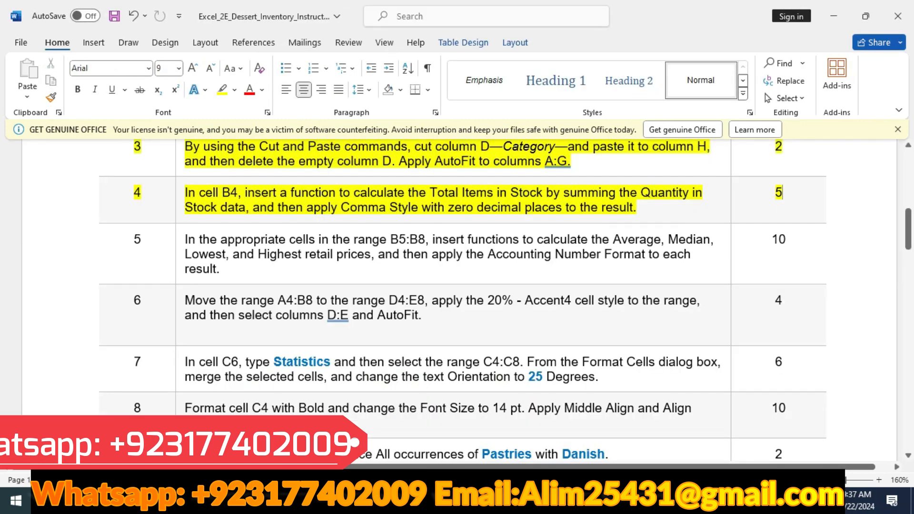
pyautogui.hotkey('alt', 'Tab')
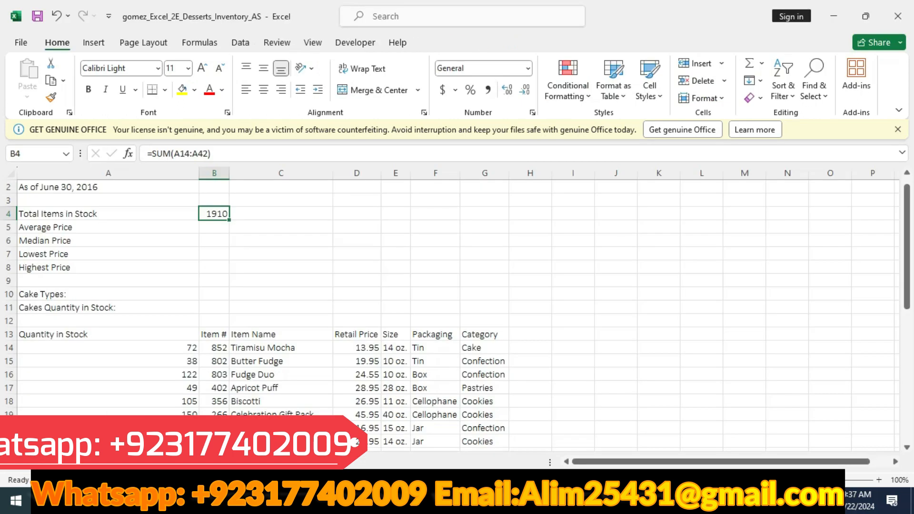
pyautogui.click(487, 90)
pyautogui.click(524, 89)
pyautogui.click(524, 89)
# Switch to the Word instructions and highlight the step 5 row in yellow.
pyautogui.hotkey('alt', 'Tab')
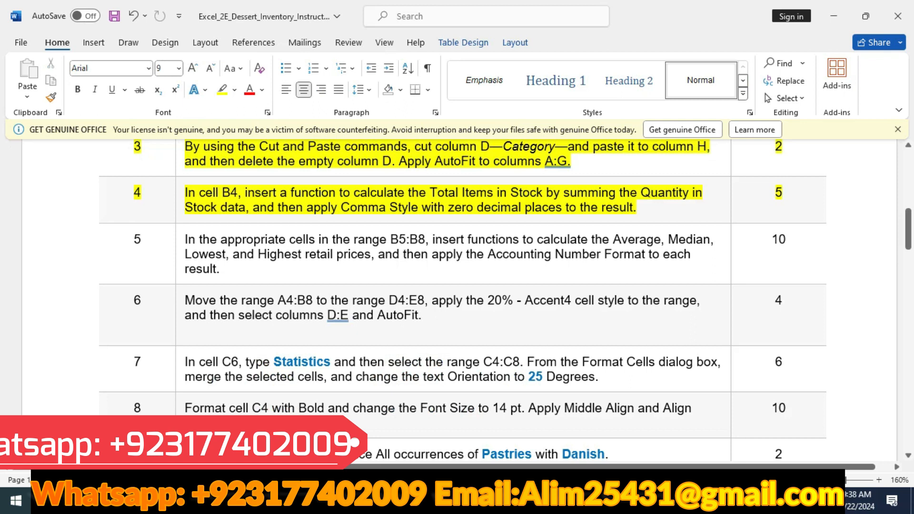
pyautogui.click(83, 247)
pyautogui.click(144, 225)
pyautogui.scroll(-1, 144, 225)
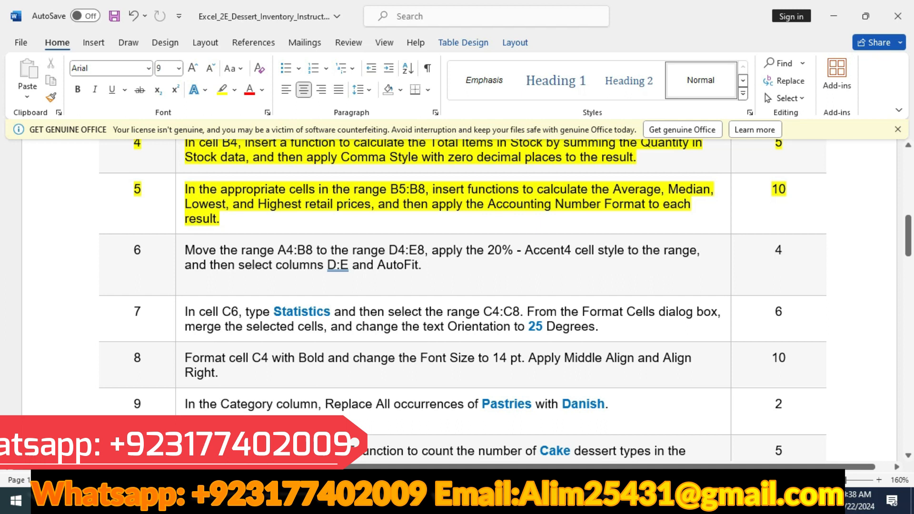
# Switch to Excel and enter =AVERAGE(D14:D42) in cell B5 for the Average Price.
pyautogui.hotkey('alt', 'Tab')
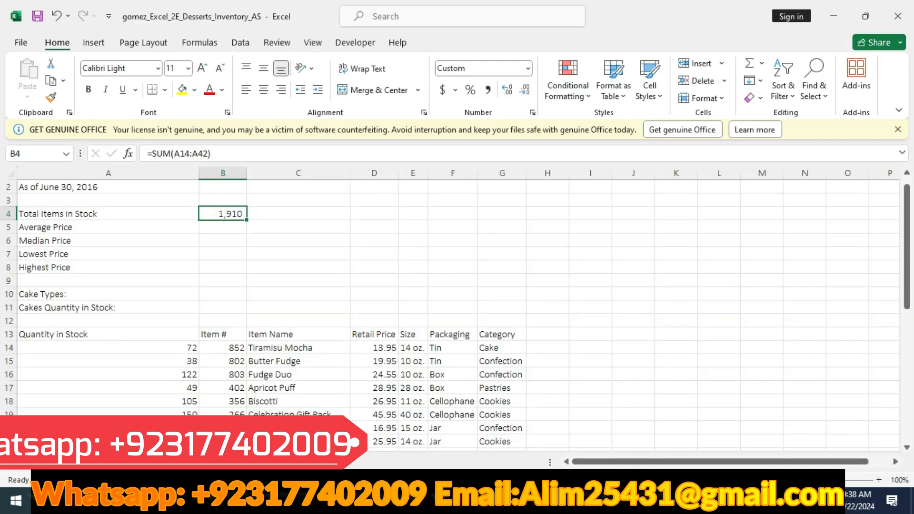
pyautogui.click(223, 227)
pyautogui.write('=')
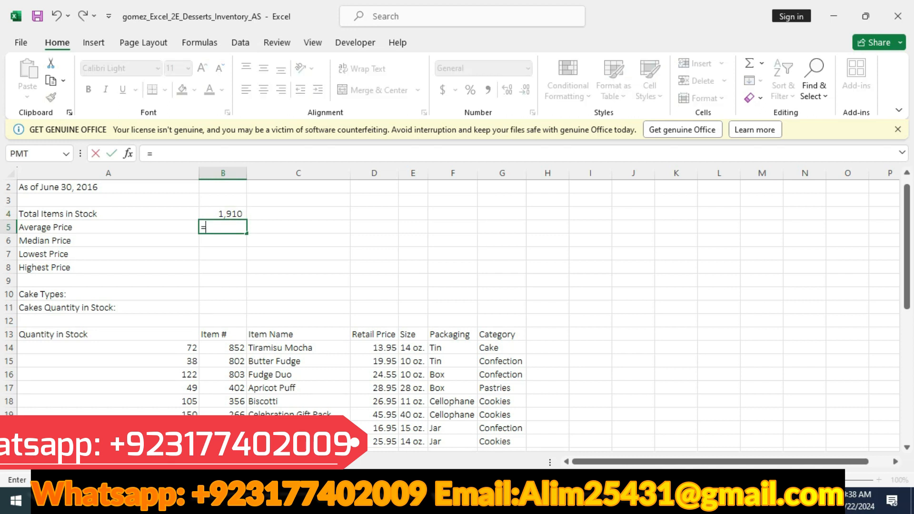
pyautogui.write('aver')
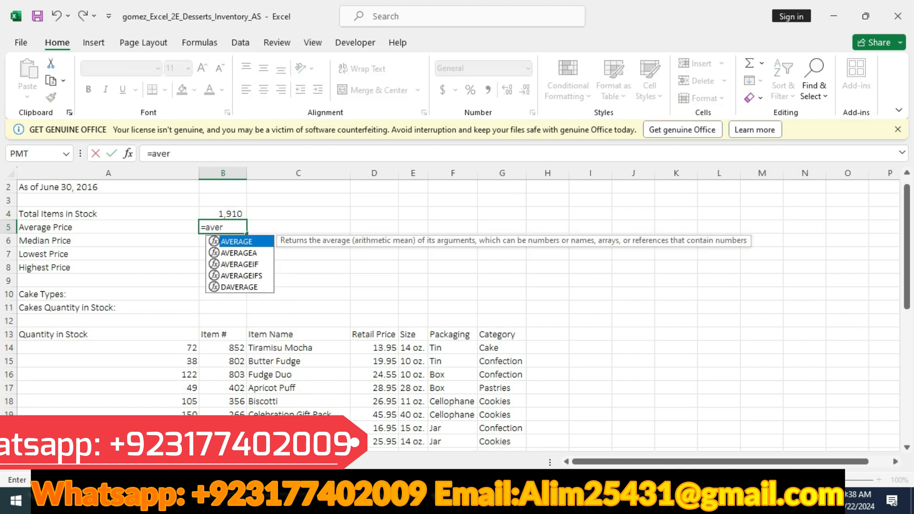
pyautogui.write('age(')
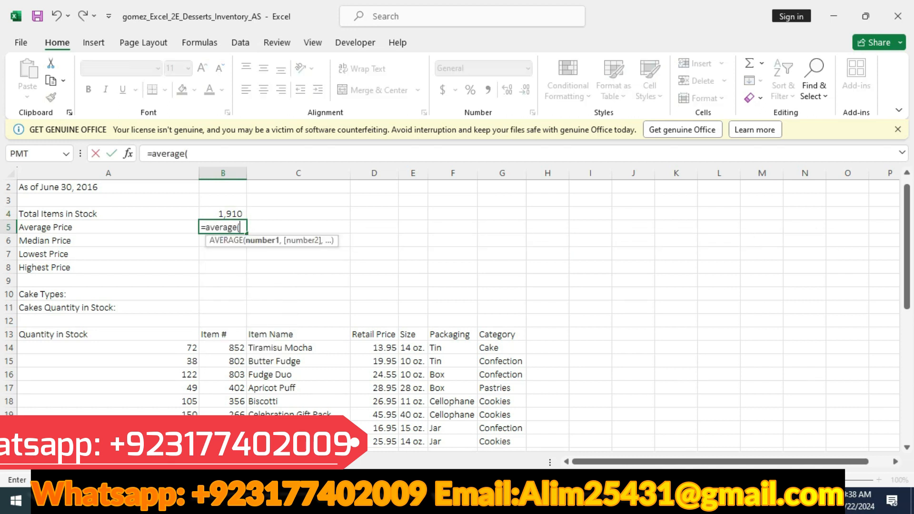
pyautogui.moveTo(374, 347); pyautogui.dragTo(399, 353)
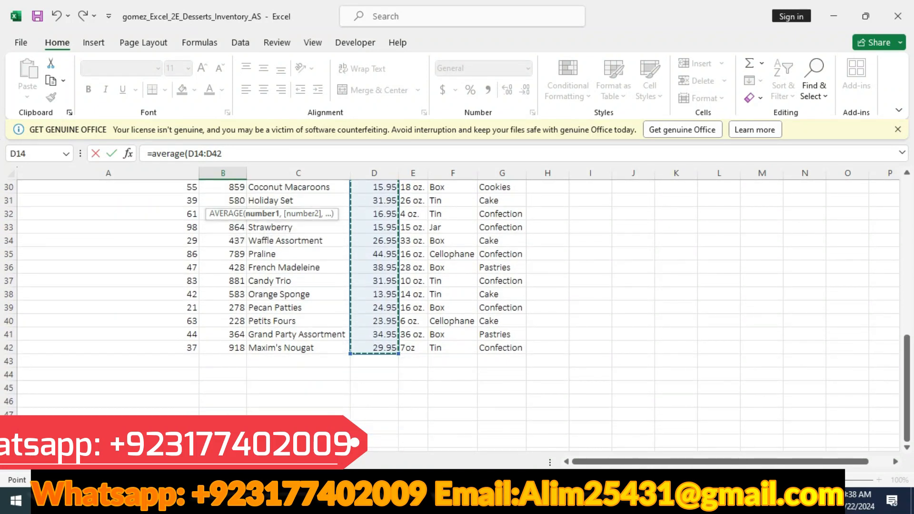
pyautogui.write(')')
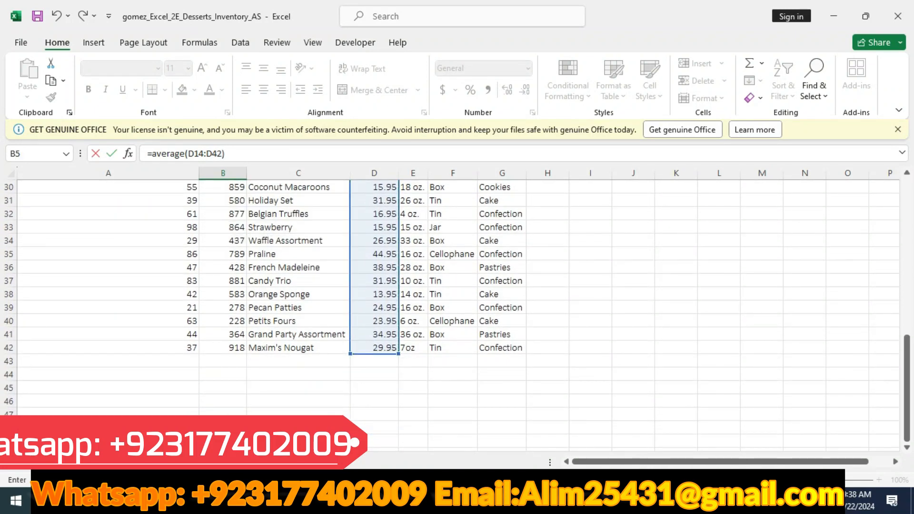
pyautogui.press('Return')
pyautogui.scroll(1, 457, 309)
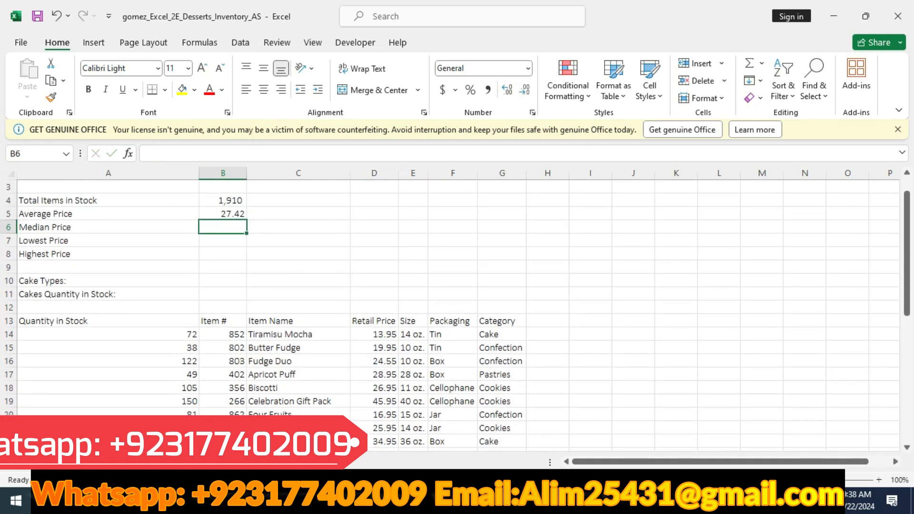
# Recheck step 5 in Word, return to Excel and enter =MEDIAN(D14:D42) in cell B6 for the Median Price.
pyautogui.hotkey('alt', 'Tab')
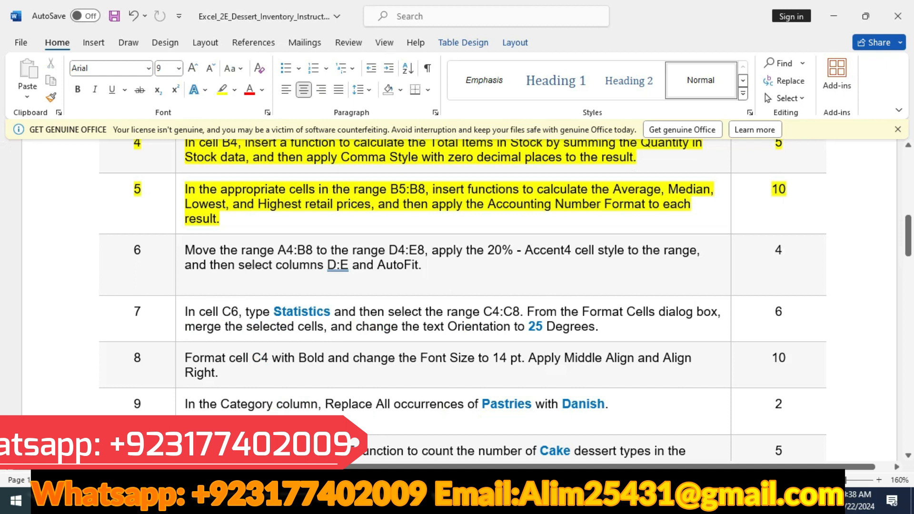
pyautogui.click(571, 500)
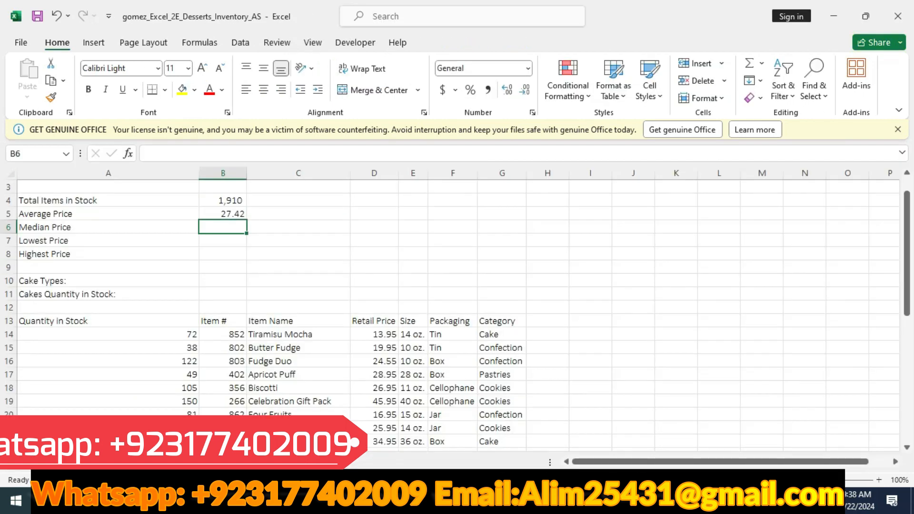
pyautogui.write('=median(')
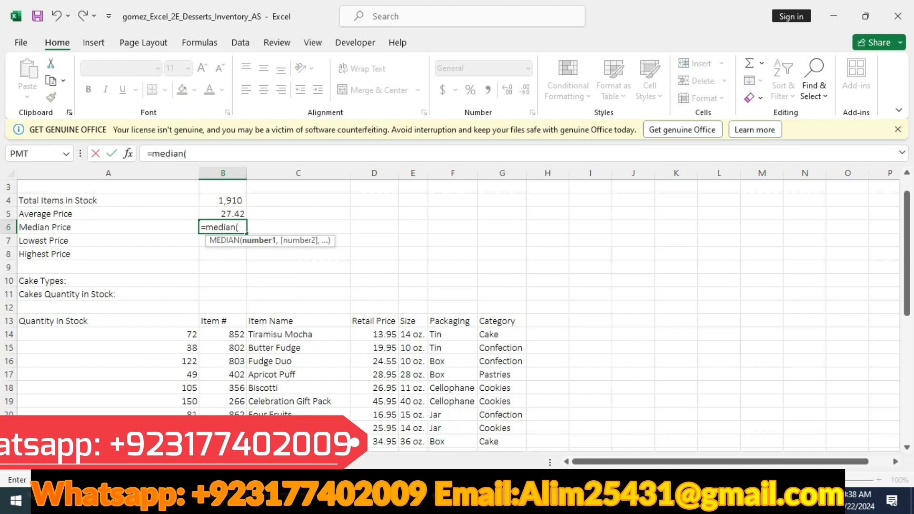
pyautogui.moveTo(374, 335); pyautogui.dragTo(376, 425)
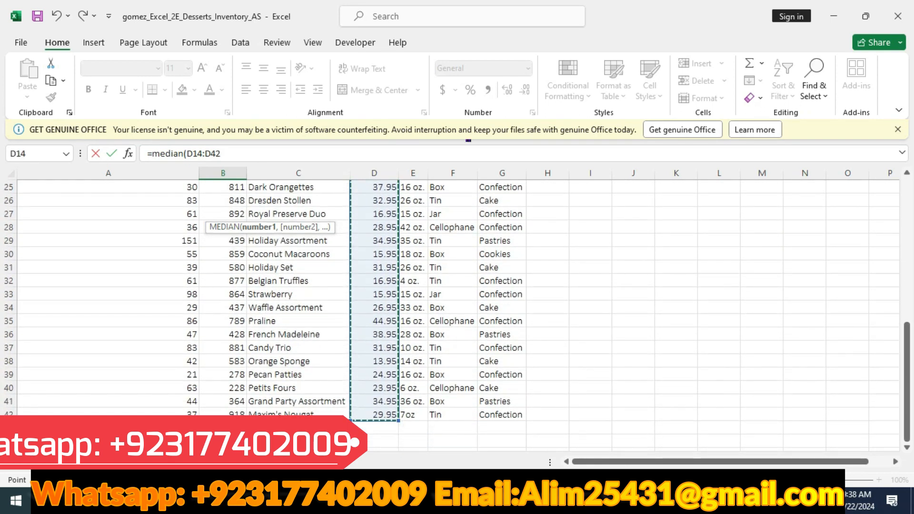
pyautogui.write(')')
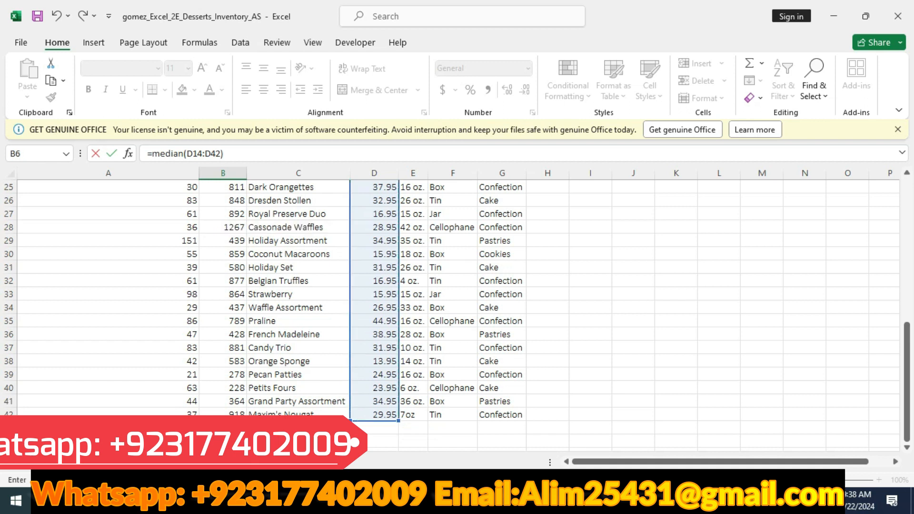
pyautogui.press('Return')
pyautogui.scroll(2, 457, 310)
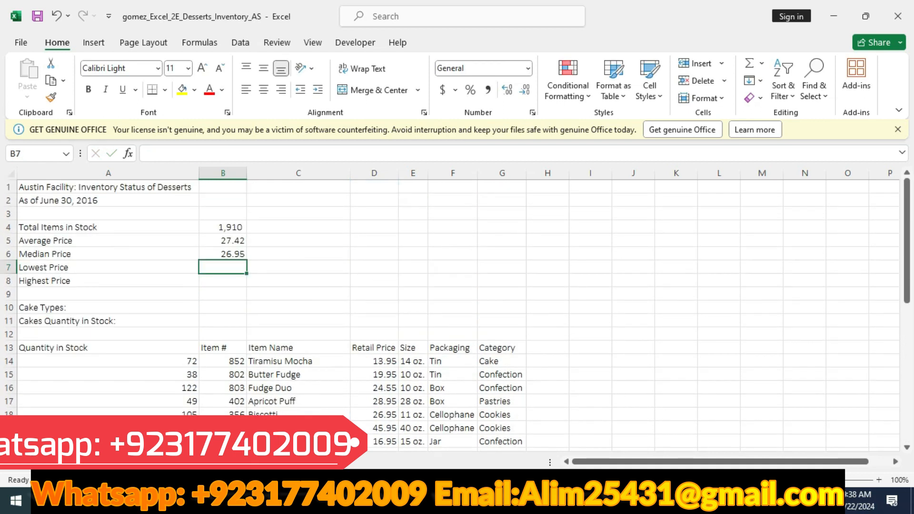
# Enter =MIN(D14:D42) in cell B7 to calculate the Lowest Price.
pyautogui.write('=')
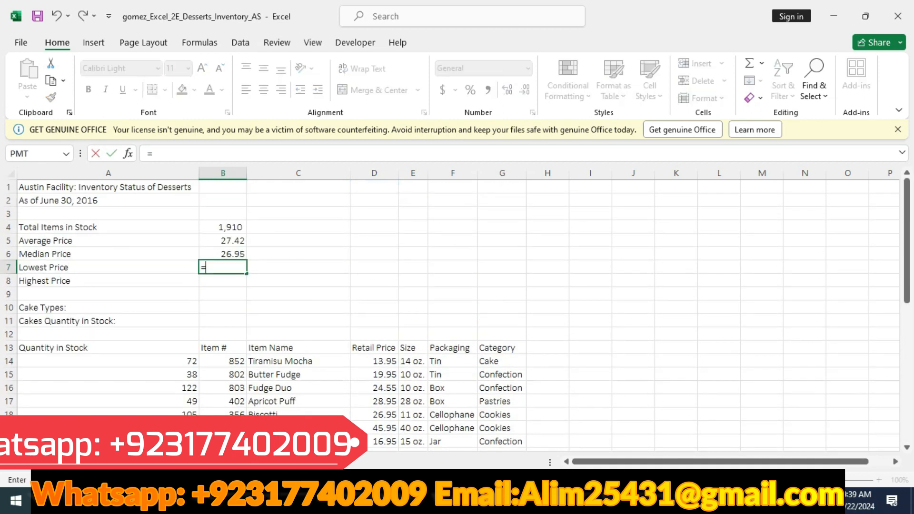
pyautogui.write('min')
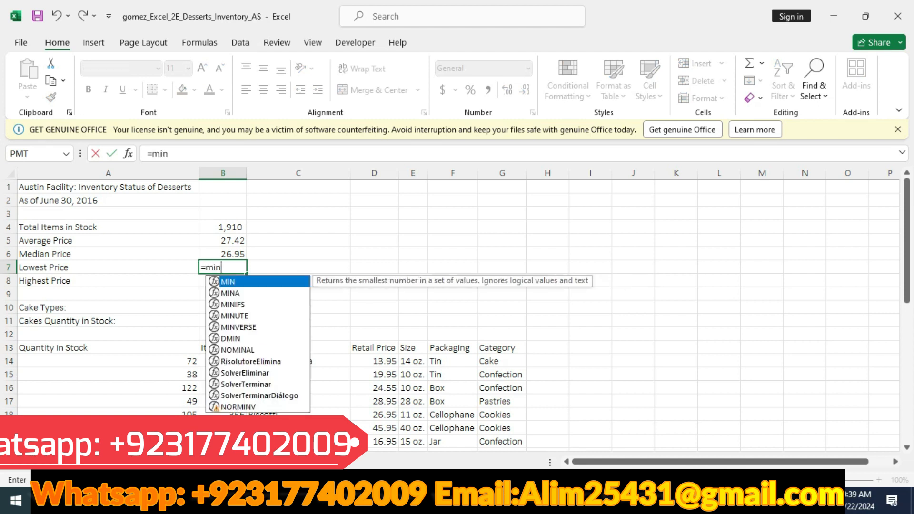
pyautogui.write('(')
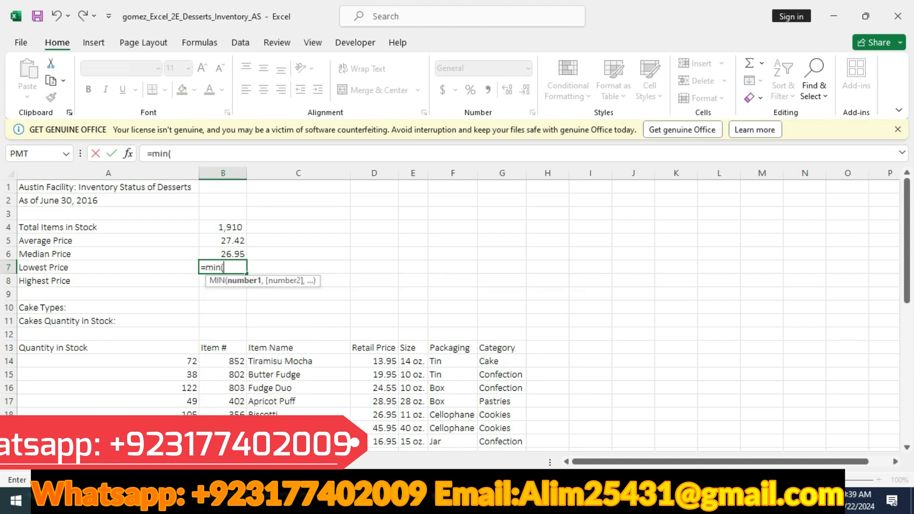
pyautogui.moveTo(374, 361); pyautogui.dragTo(380, 429)
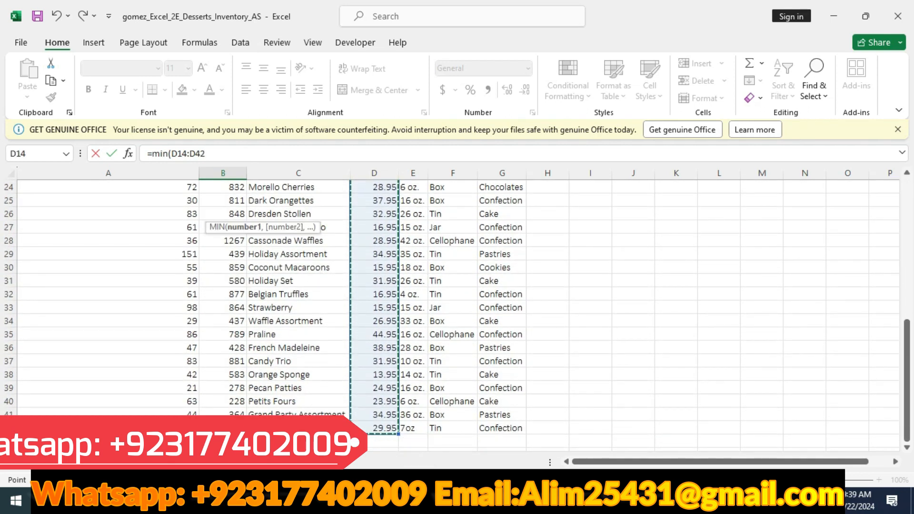
pyautogui.write(')')
pyautogui.press('Return')
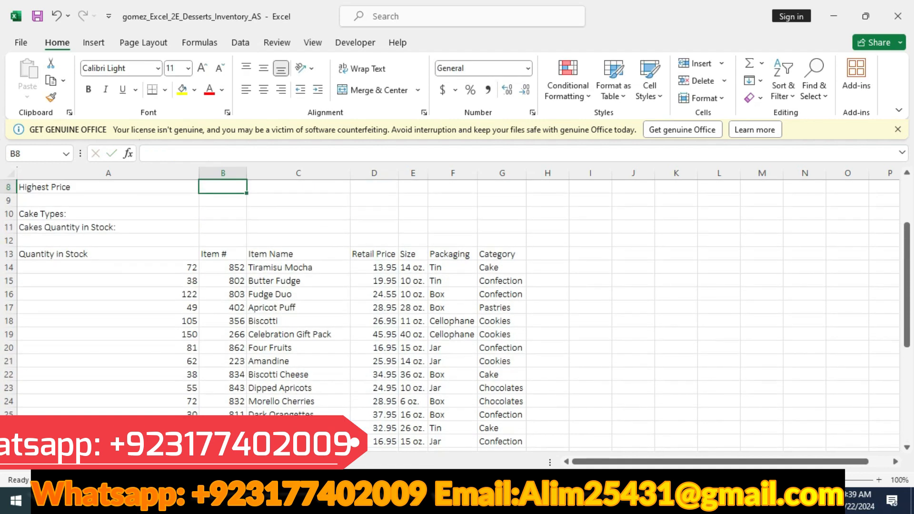
pyautogui.scroll(2, 457, 314)
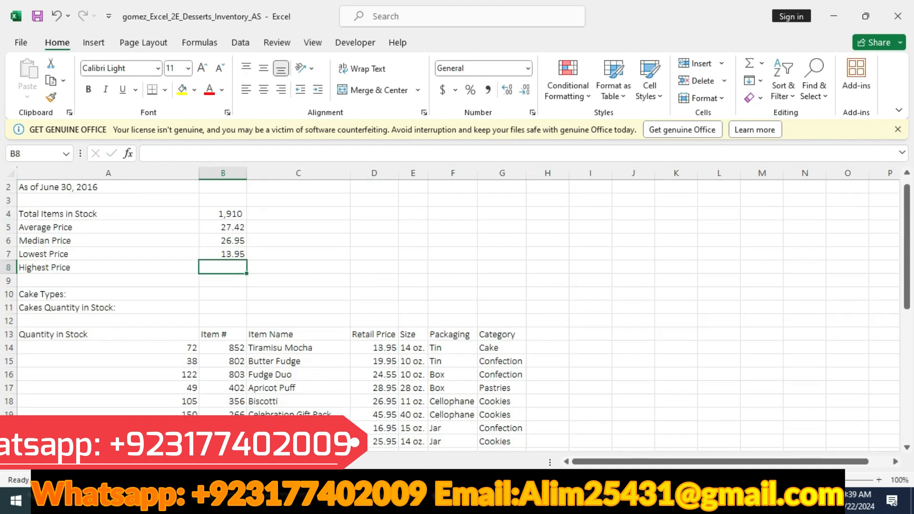
# Enter =MAX(D14:D42) in cell B8 to calculate the Highest Price.
pyautogui.write('=max')
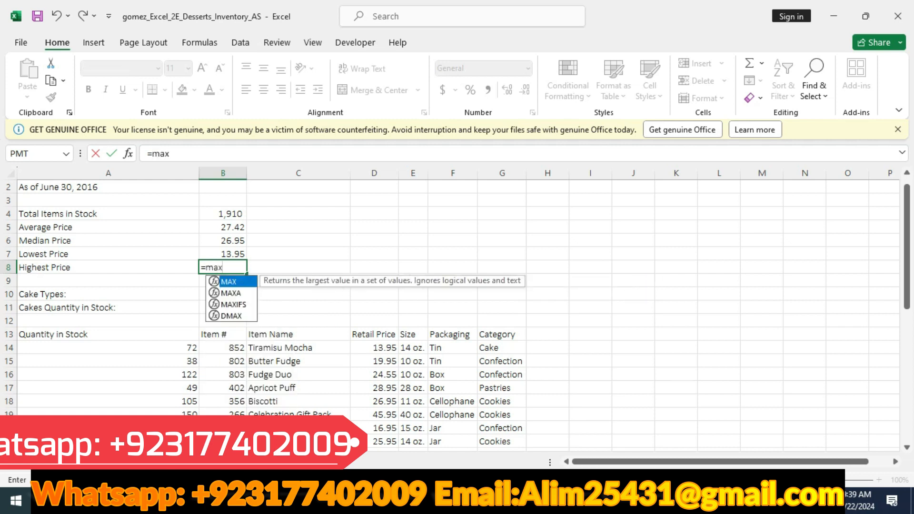
pyautogui.write('(')
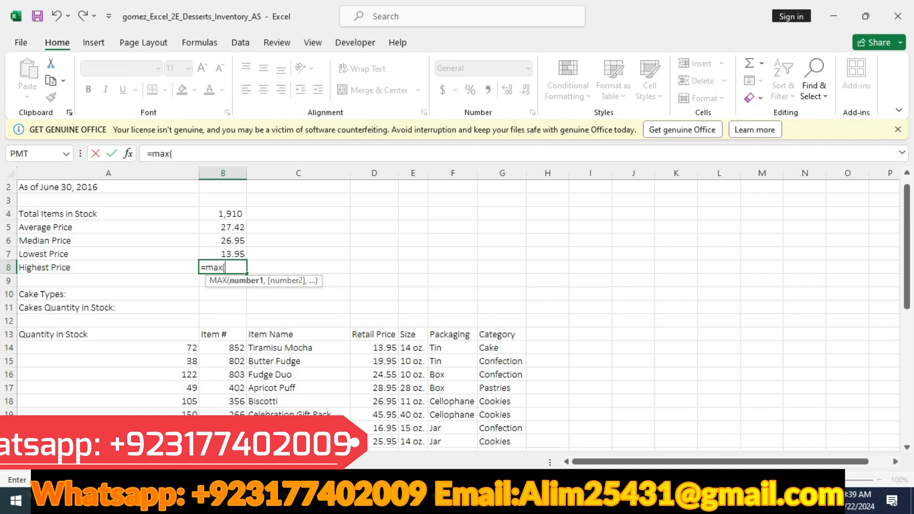
pyautogui.moveTo(374, 348); pyautogui.dragTo(390, 430)
pyautogui.write(')')
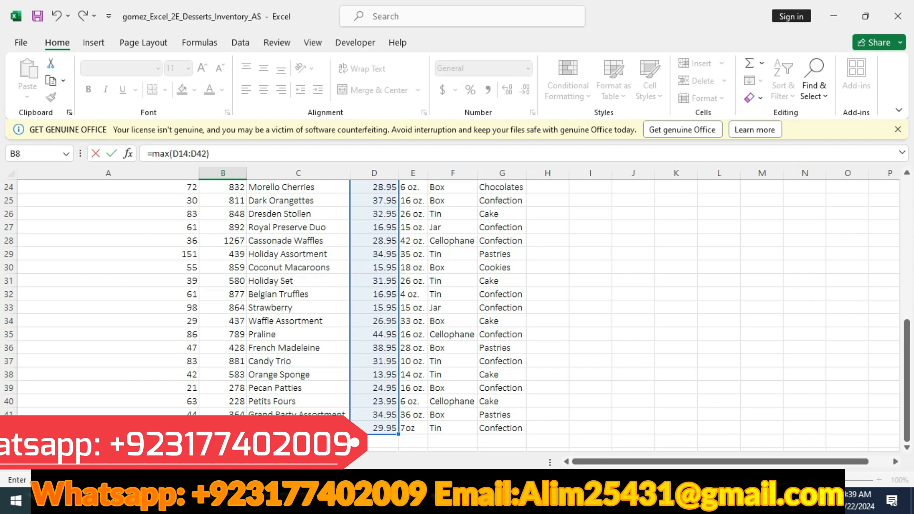
pyautogui.press('Return')
pyautogui.scroll(2, 457, 310)
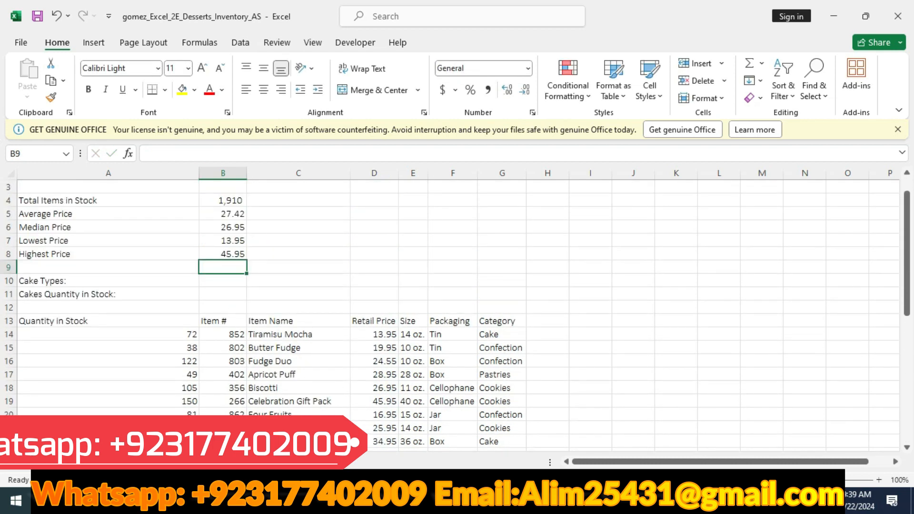
# Recheck step 5 in Word, return to Excel and apply the Accounting number format to the price statistics in B5:B8.
pyautogui.hotkey('alt', 'Tab')
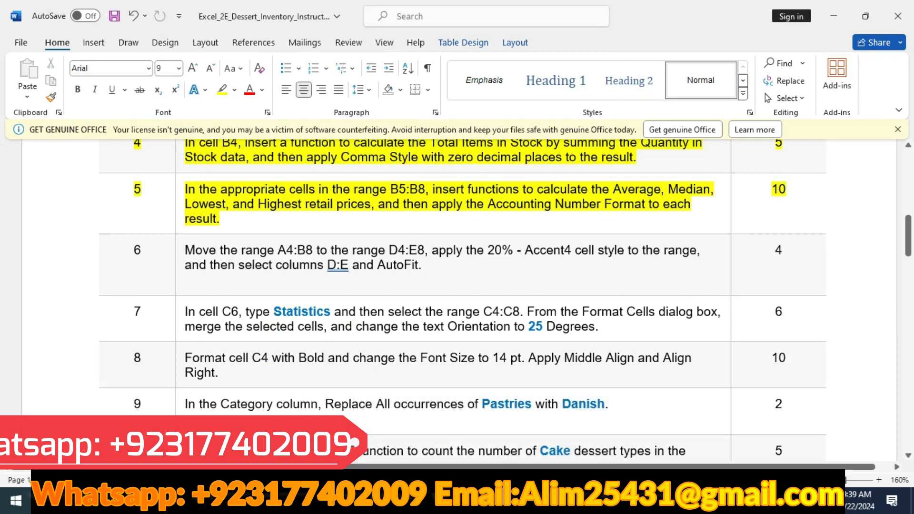
pyautogui.hotkey('alt', 'Tab')
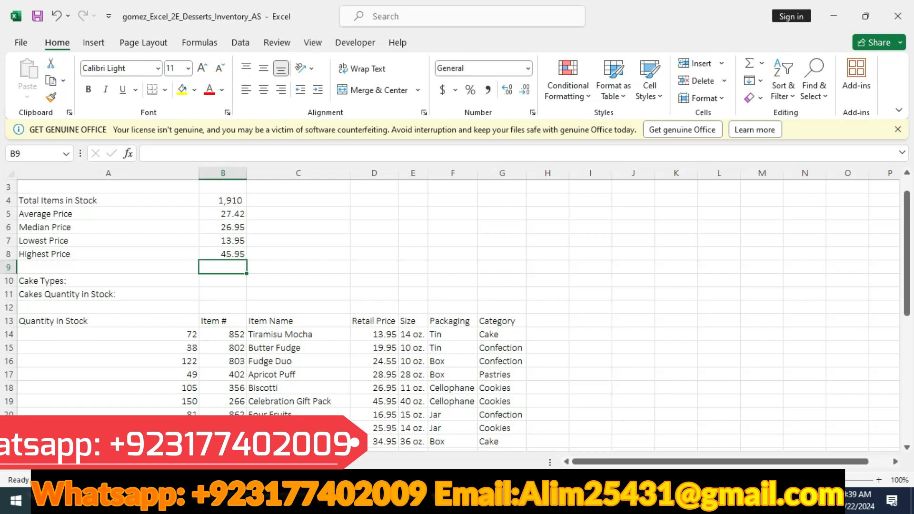
pyautogui.moveTo(223, 213); pyautogui.dragTo(223, 254)
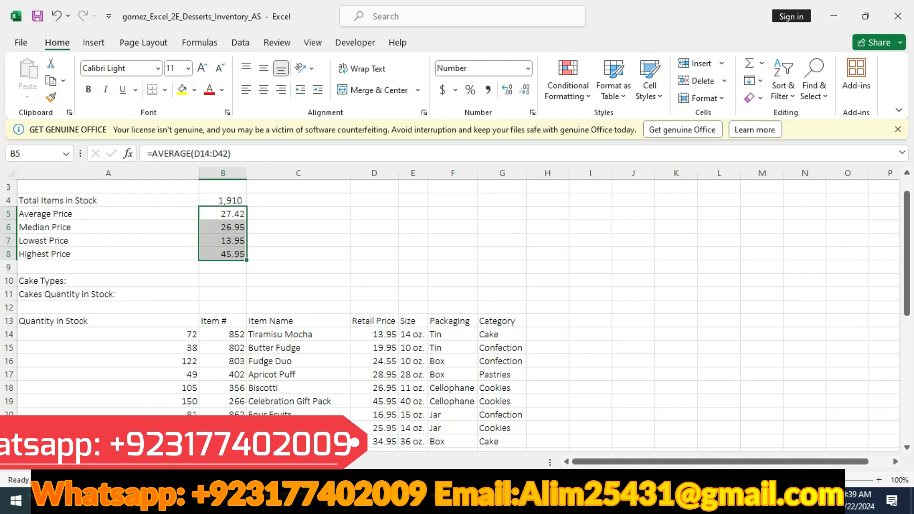
pyautogui.hotkey('ctrl', '1')
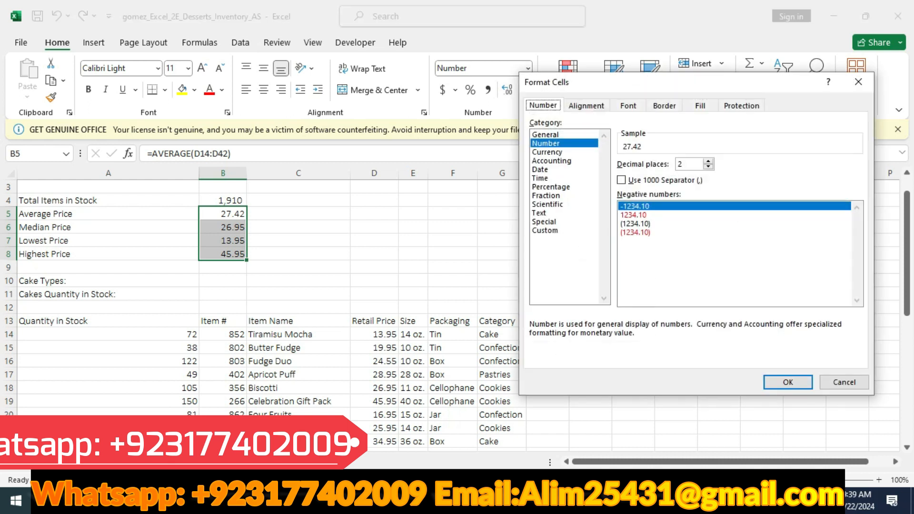
pyautogui.click(858, 82)
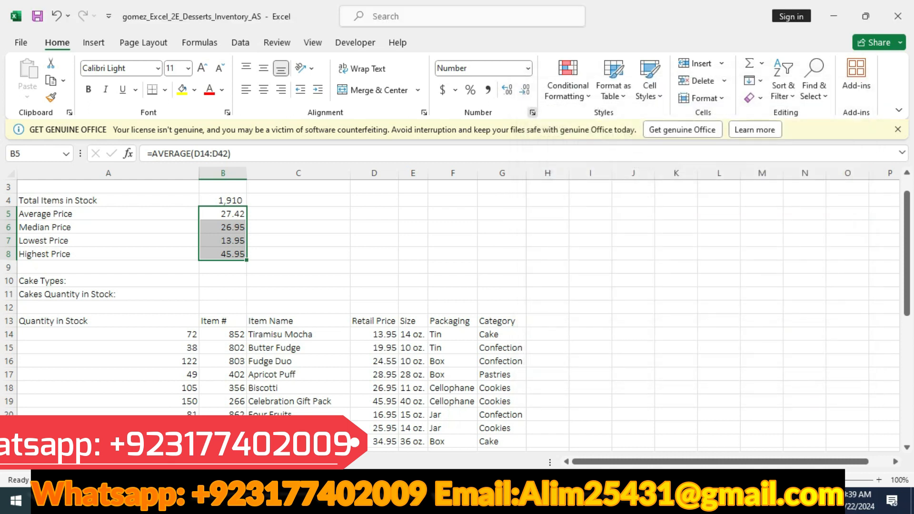
pyautogui.hotkey('ctrl', '1')
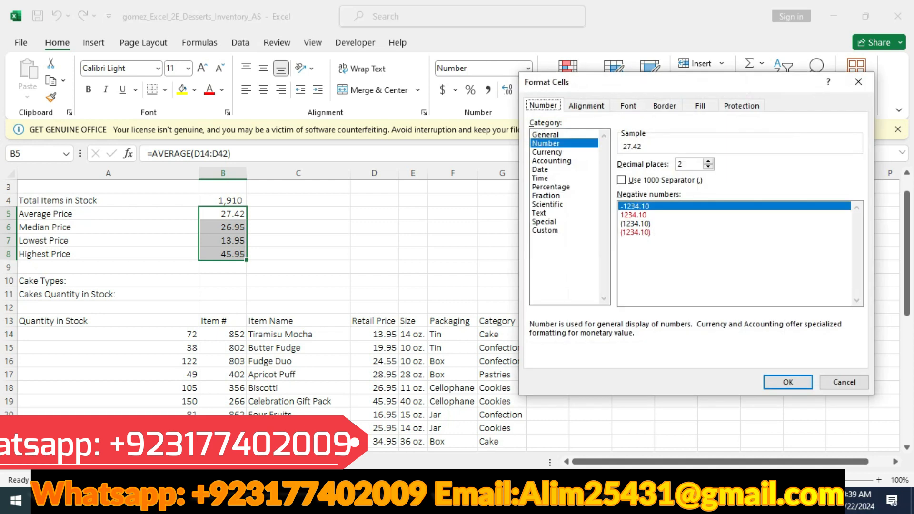
pyautogui.click(552, 161)
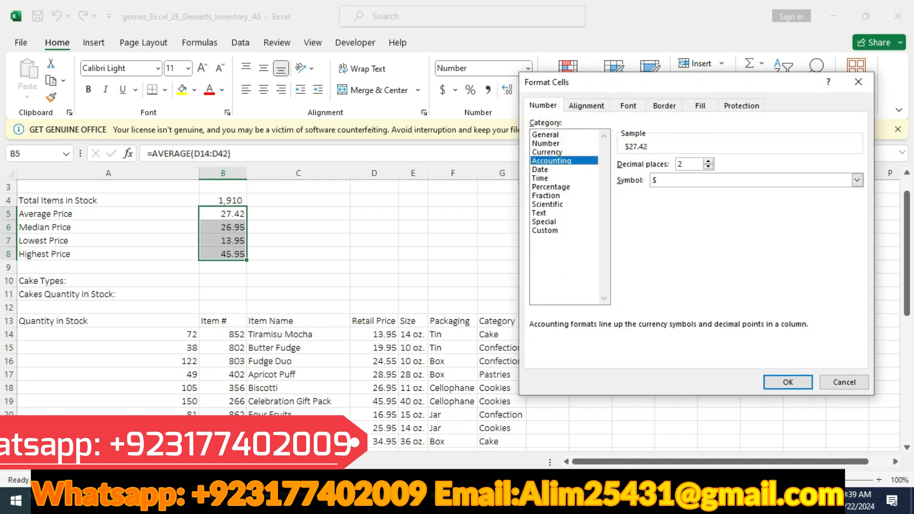
pyautogui.press('Return')
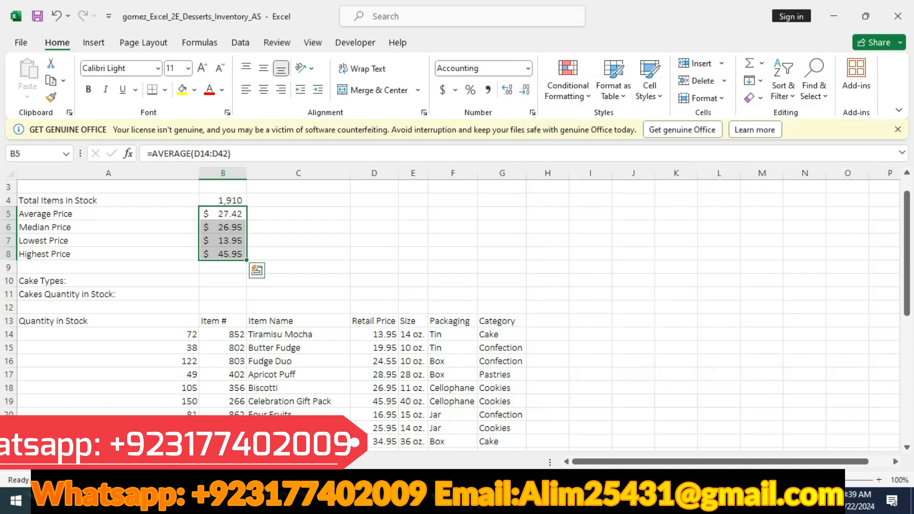
# Switch to the Word instructions and highlight the step 6 row in yellow.
pyautogui.hotkey('alt', 'Tab')
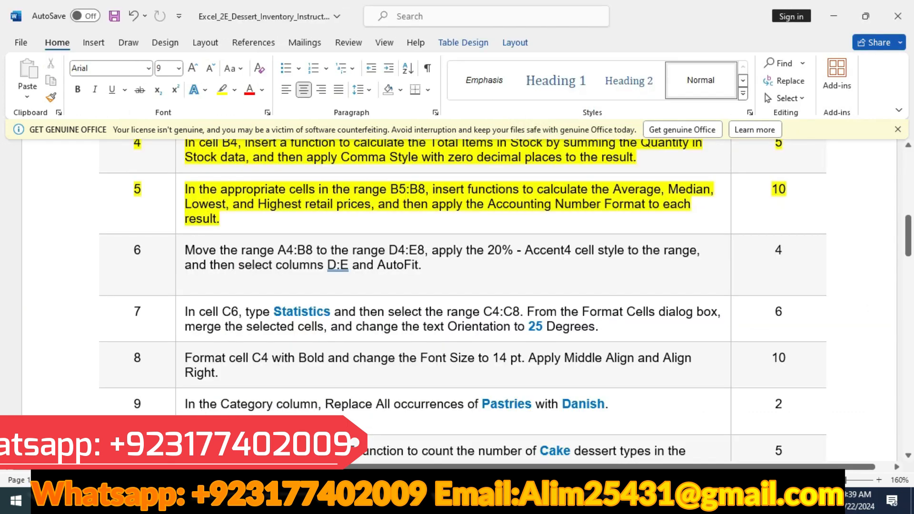
pyautogui.click(76, 255)
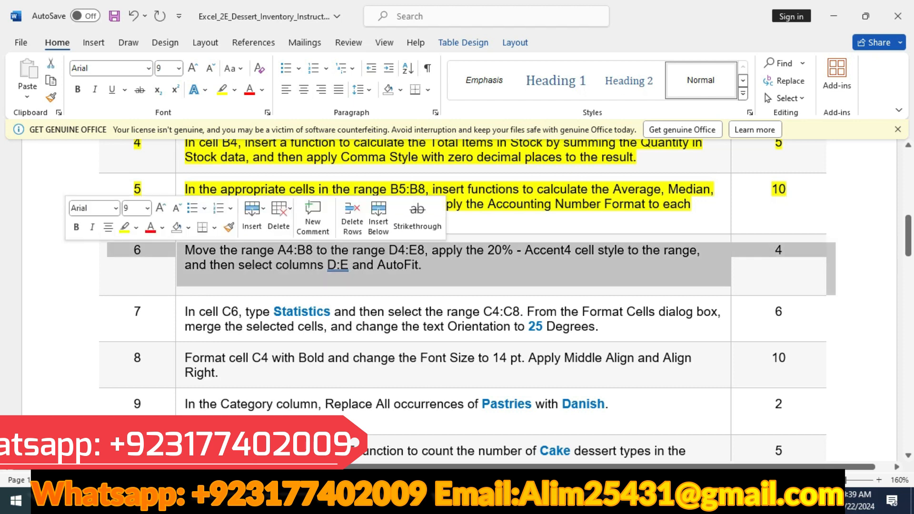
pyautogui.click(124, 227)
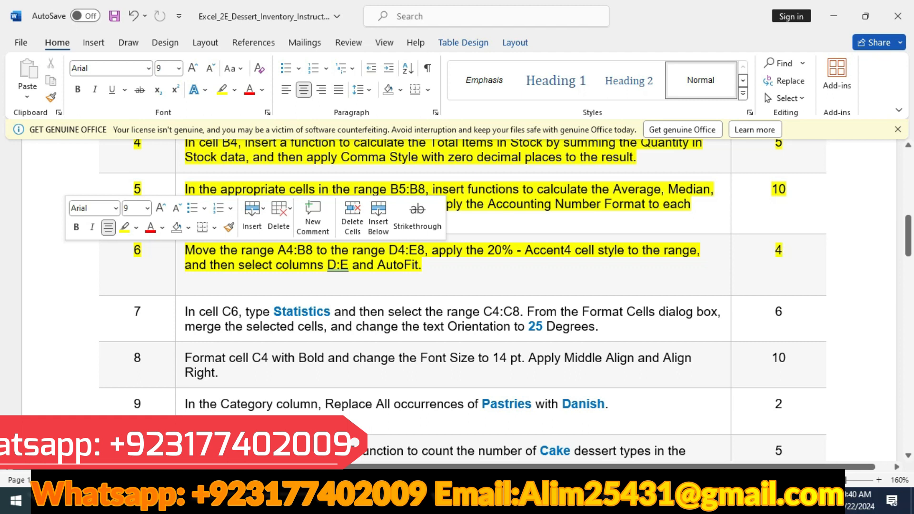
# Switch to Excel and move the statistics range A4:B8 to D4:E8.
pyautogui.hotkey('alt', 'Tab')
pyautogui.moveTo(109, 200); pyautogui.dragTo(223, 254)
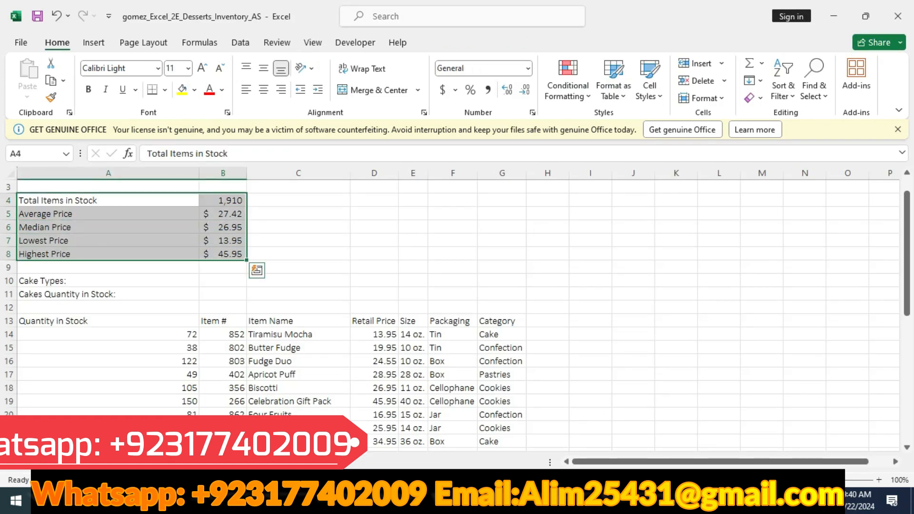
pyautogui.hotkey('ctrl', 'c')
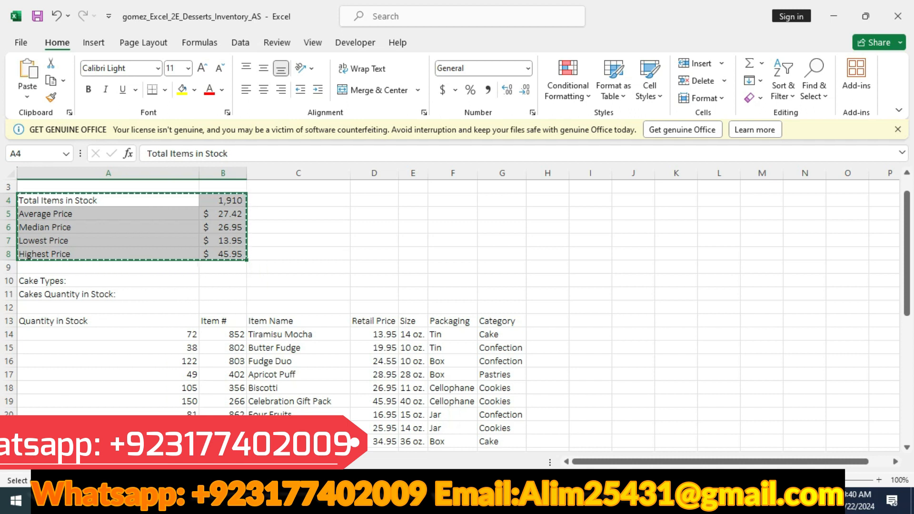
pyautogui.hotkey('alt', 'Tab')
pyautogui.click(374, 201)
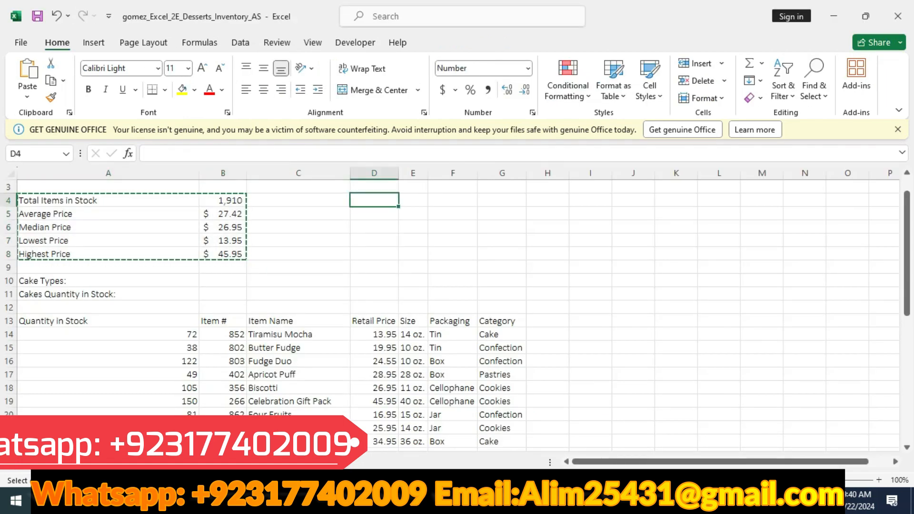
pyautogui.hotkey('ctrl', 'v')
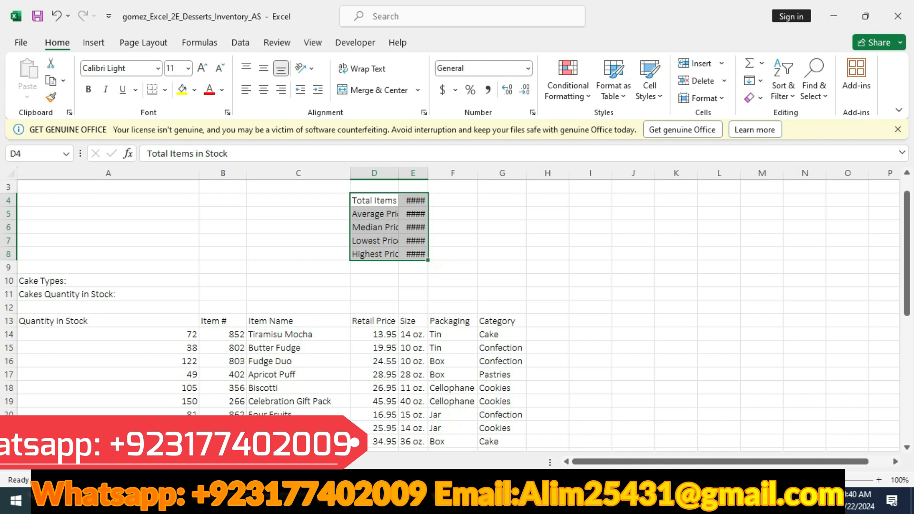
# Recheck step 6 in Word, return to Excel and apply the 20% - Accent4 cell style to D4:E8.
pyautogui.hotkey('alt', 'Tab')
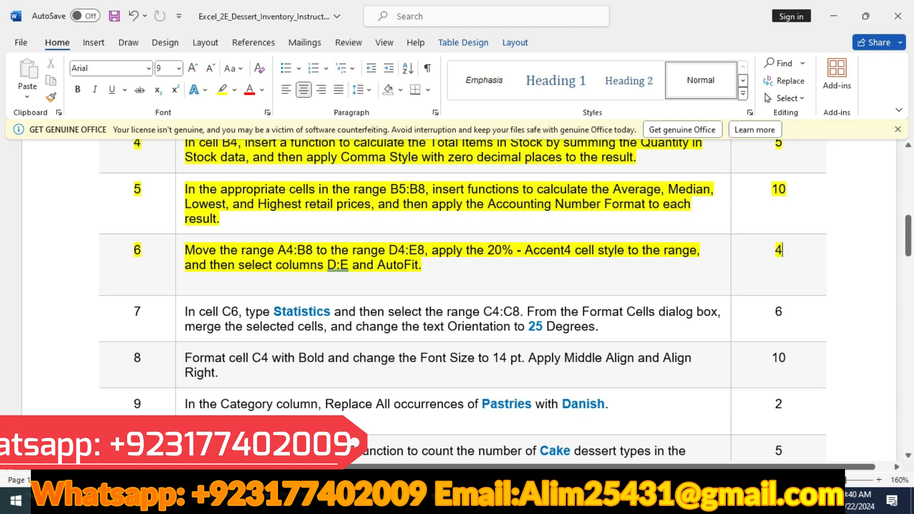
pyautogui.hotkey('alt', 'Tab')
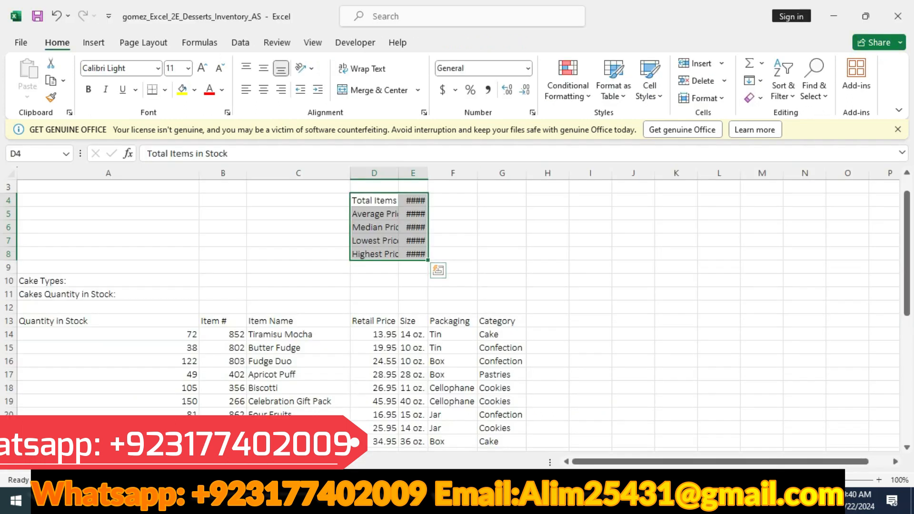
pyautogui.click(650, 79)
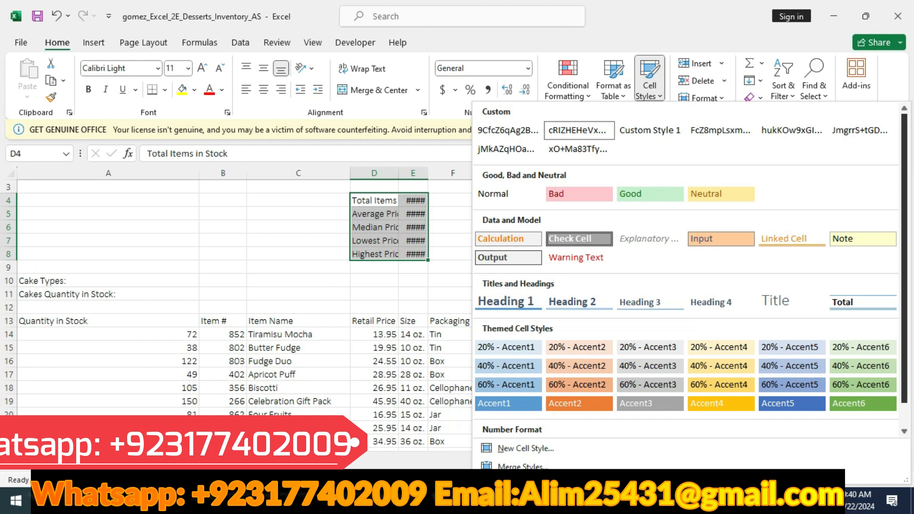
pyautogui.press('Escape')
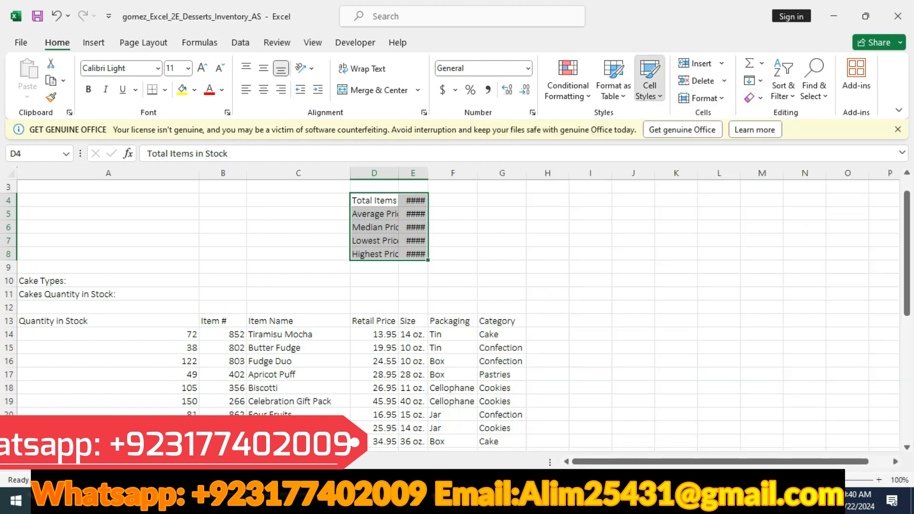
pyautogui.click(650, 78)
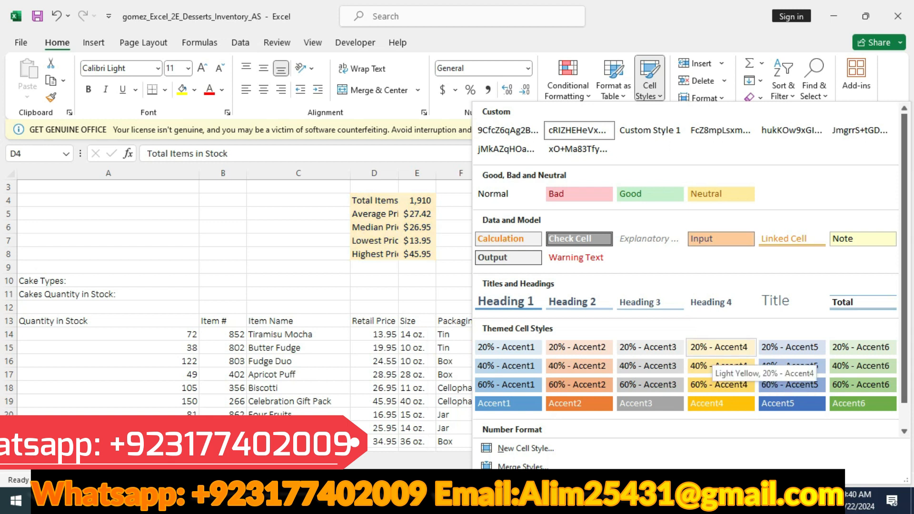
pyautogui.click(717, 351)
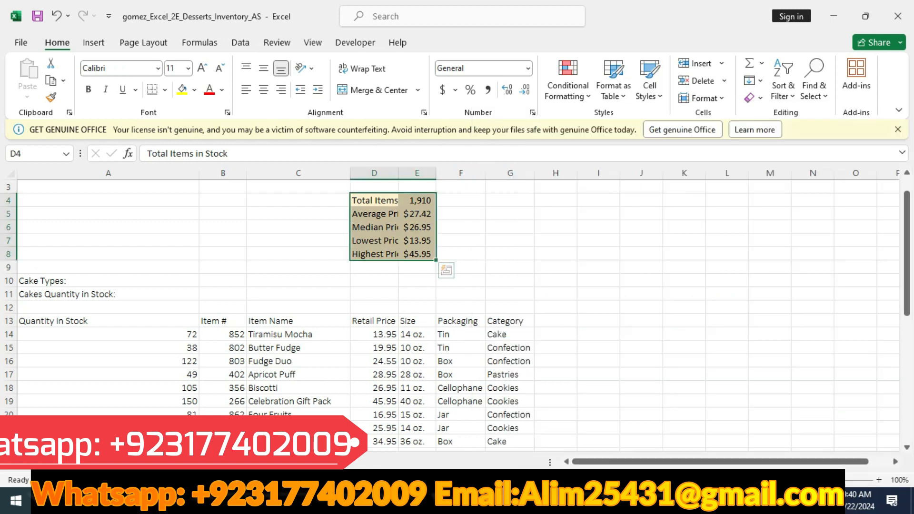
# Reread step 6 in Word, return to Excel and AutoFit the widths of columns D:E.
pyautogui.hotkey('alt', 'Tab')
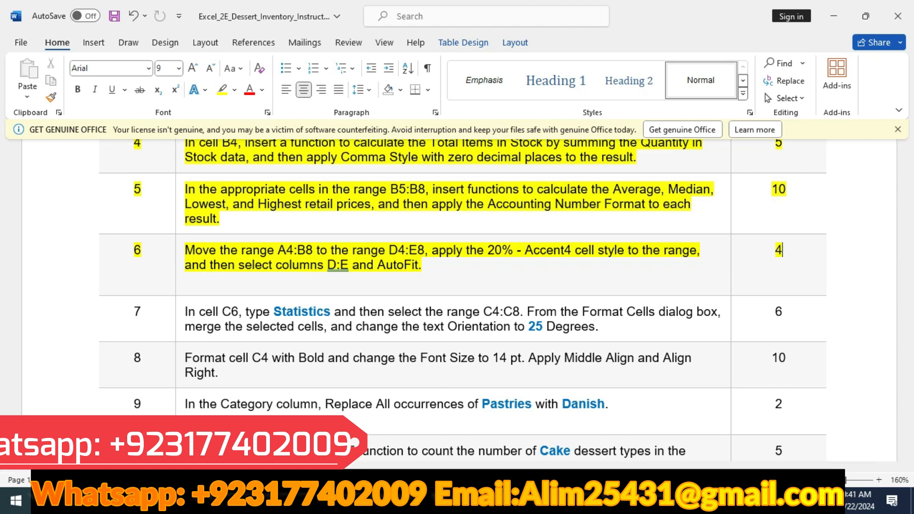
pyautogui.hotkey('alt', 'Tab')
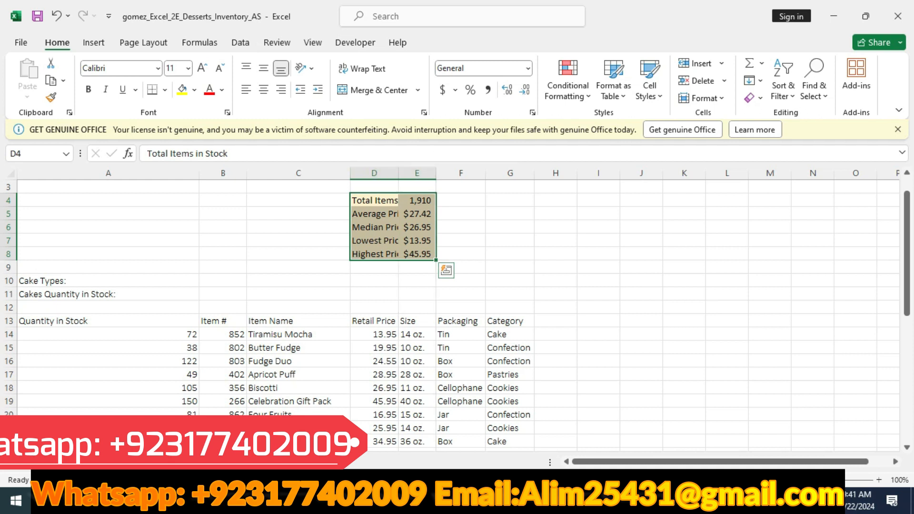
pyautogui.moveTo(374, 173); pyautogui.dragTo(417, 173)
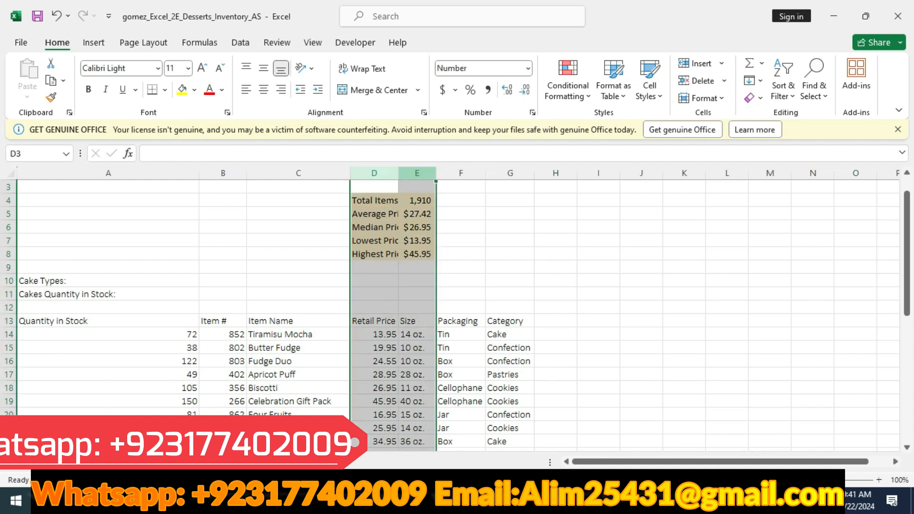
pyautogui.doubleClick(436, 173)
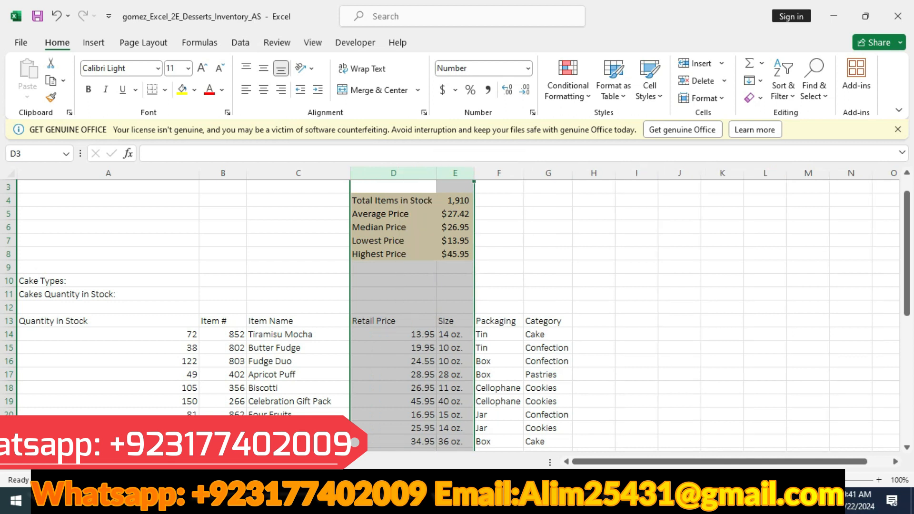
# Switch to the Word instructions and highlight the step 7 row in yellow.
pyautogui.hotkey('alt', 'Tab')
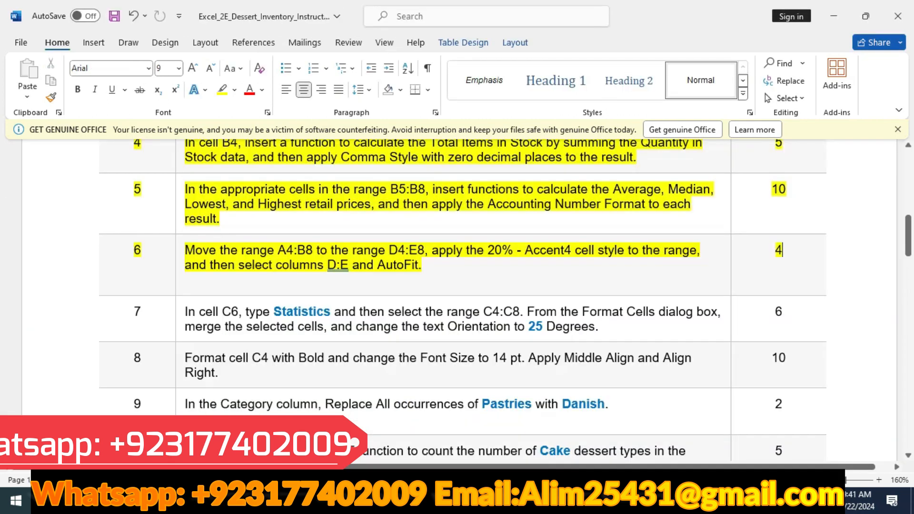
pyautogui.click(76, 320)
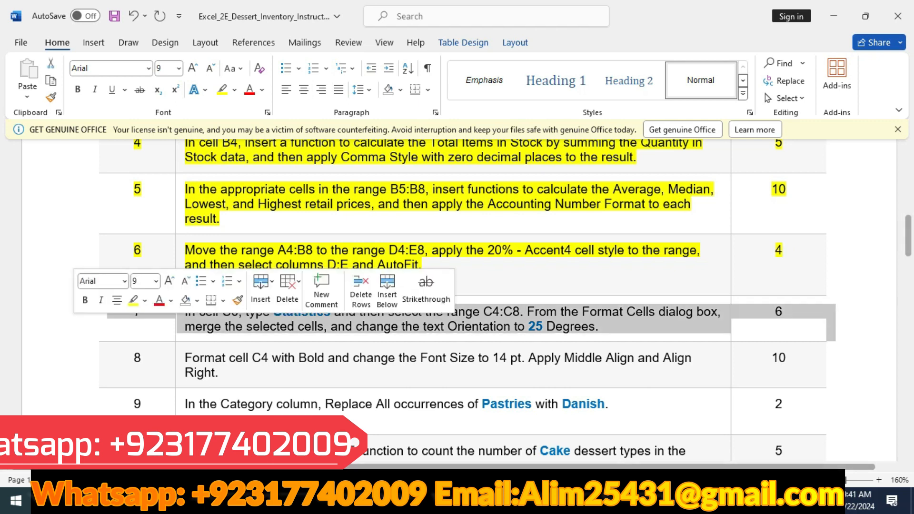
pyautogui.click(133, 300)
# Copy the word Statistics from step 7 in Word and paste it into cell C6 in Excel.
pyautogui.scroll(-2, 133, 301)
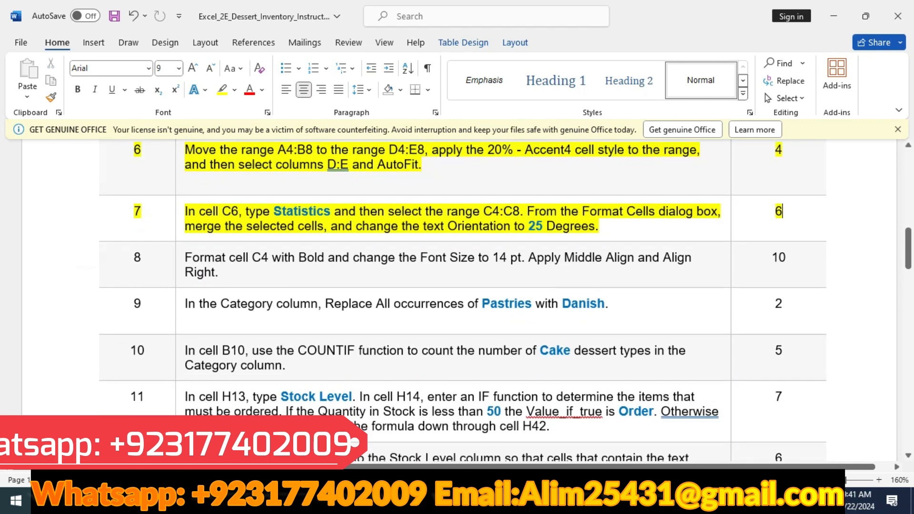
pyautogui.moveTo(273, 210); pyautogui.dragTo(331, 211)
pyautogui.hotkey('ctrl', 'c')
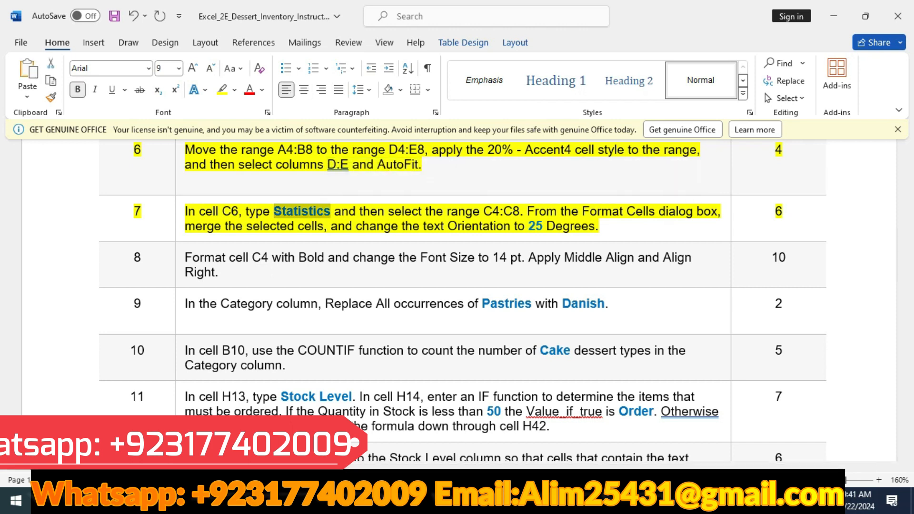
pyautogui.hotkey('alt', 'Tab')
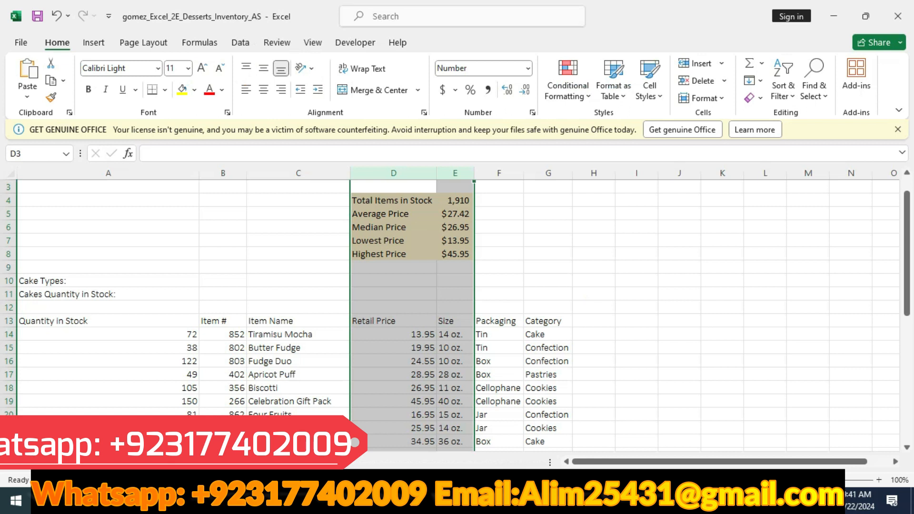
pyautogui.click(298, 227)
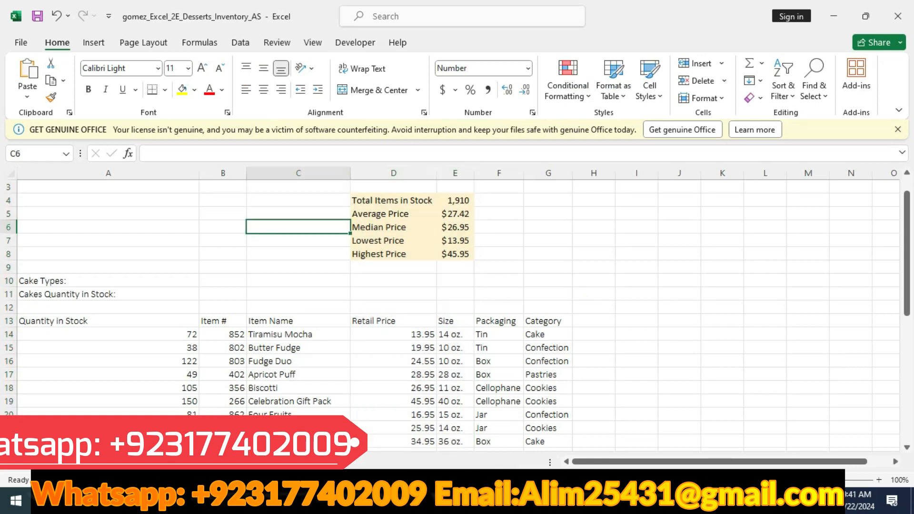
pyautogui.click(281, 153)
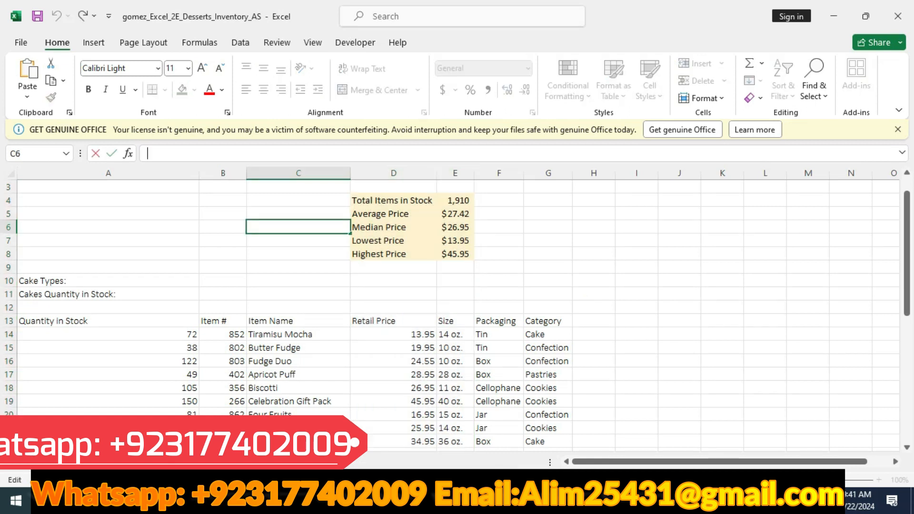
pyautogui.hotkey('ctrl', 'v')
# Recheck step 7 in Word, then merge and center the range C4:C8 in Excel.
pyautogui.hotkey('alt', 'Tab')
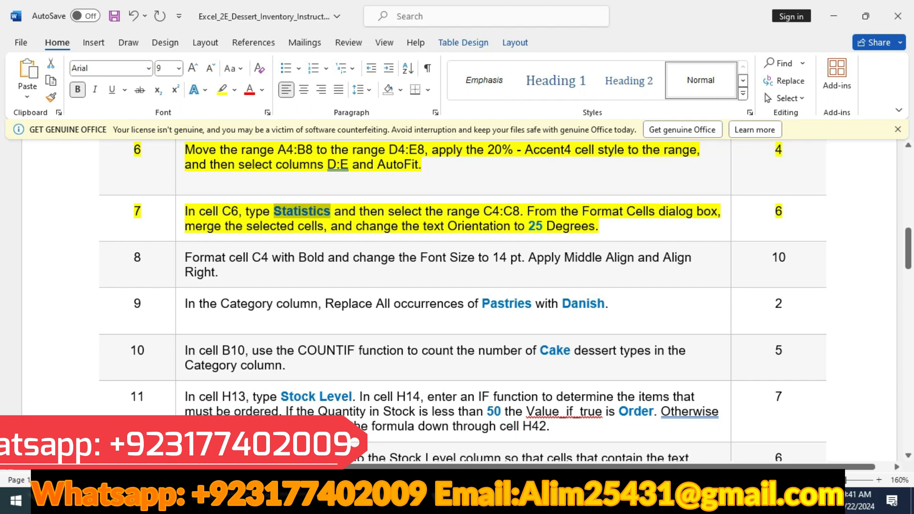
pyautogui.hotkey('alt', 'Tab')
pyautogui.moveTo(298, 200); pyautogui.dragTo(297, 253)
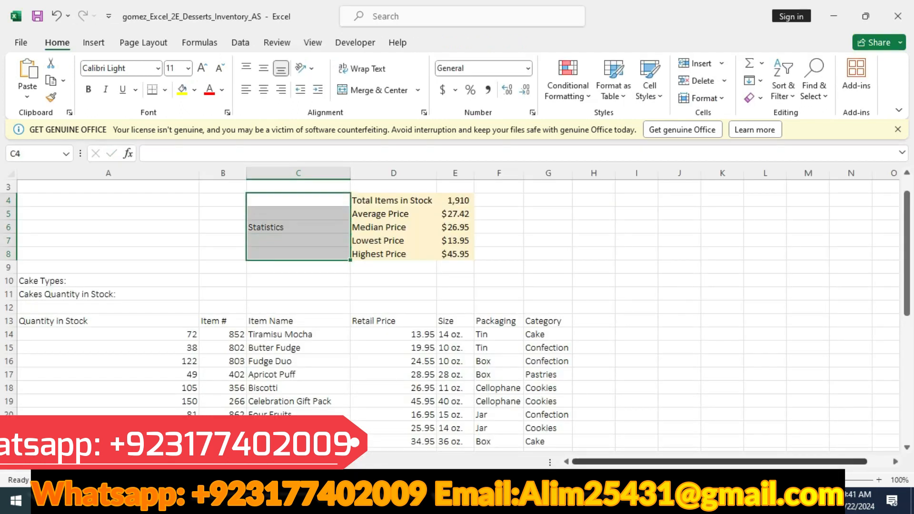
pyautogui.hotkey('alt', 'Tab')
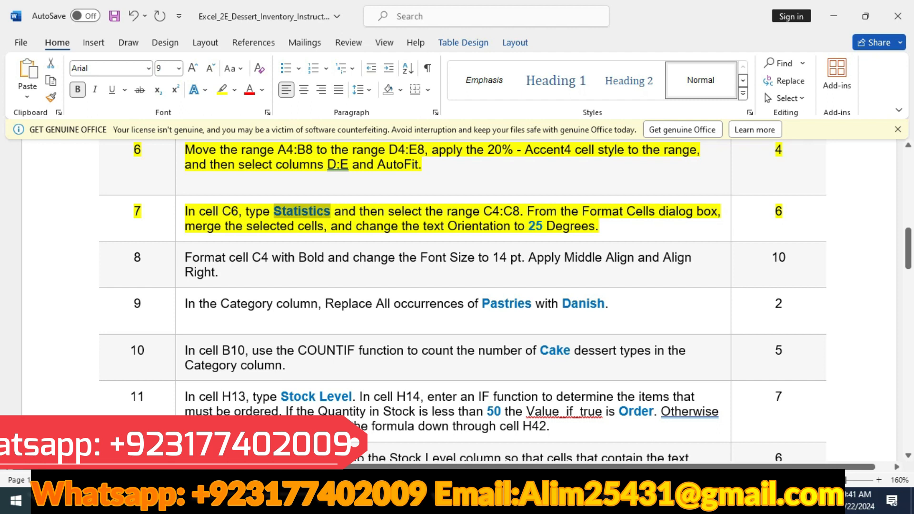
pyautogui.hotkey('alt', 'Tab')
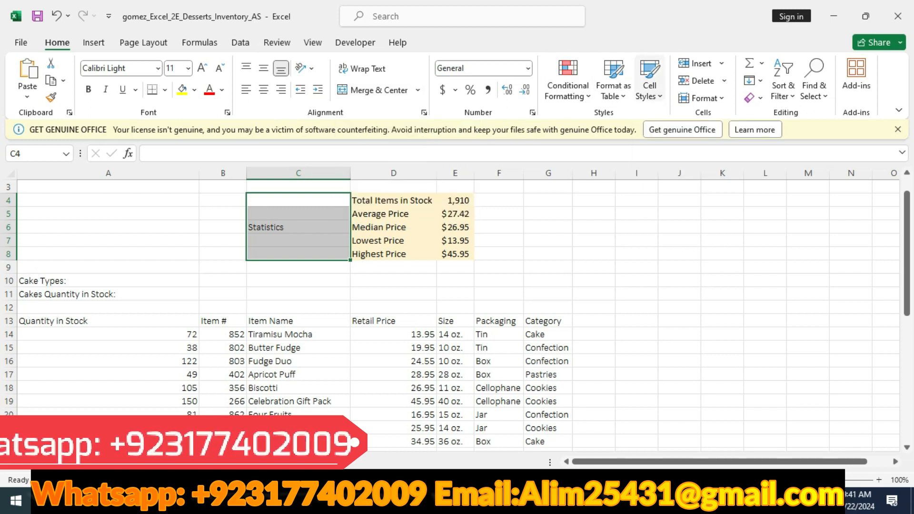
pyautogui.click(649, 79)
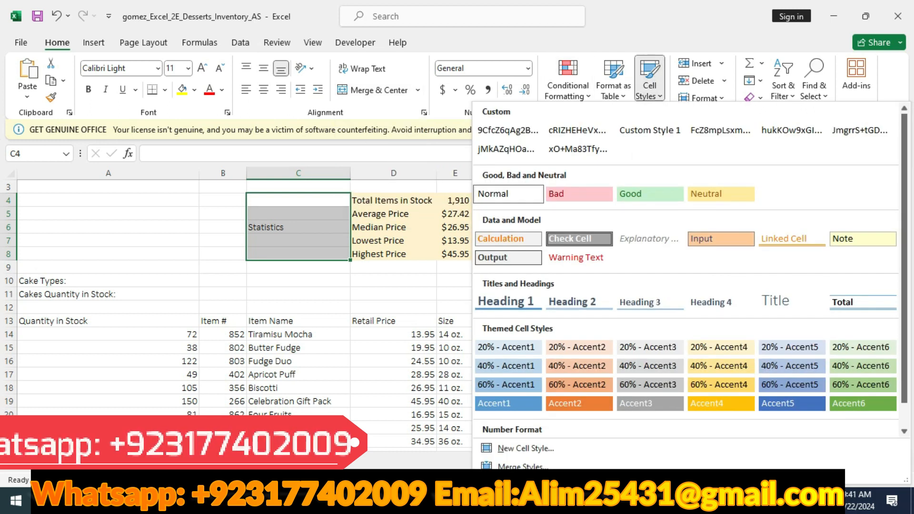
pyautogui.moveTo(903, 214); pyautogui.dragTo(904, 238)
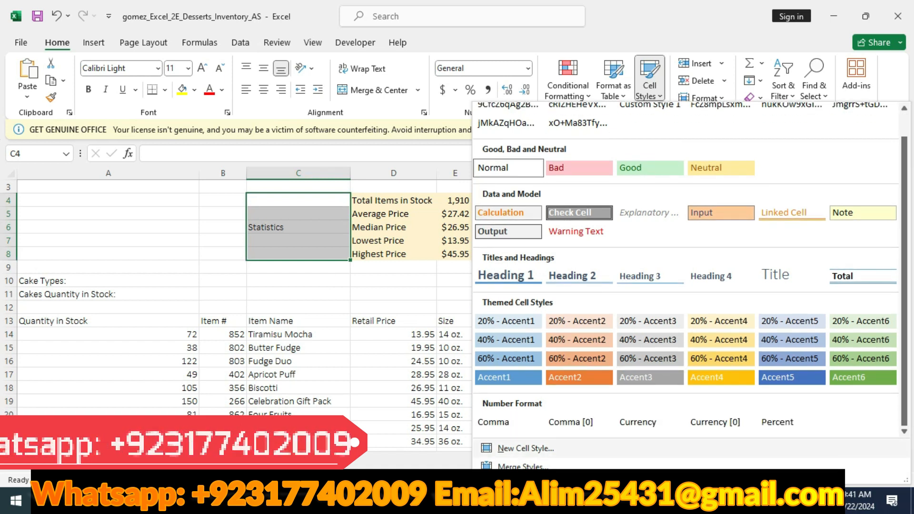
pyautogui.click(378, 90)
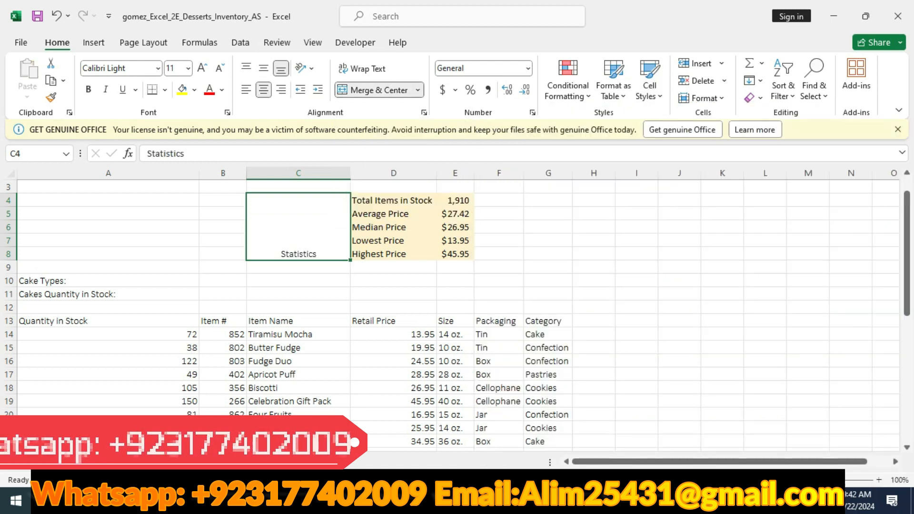
# Check the required angle in Word, set the merged Statistics cell's text orientation to 25 degrees in Excel, and return to Word.
pyautogui.hotkey('alt', 'Tab')
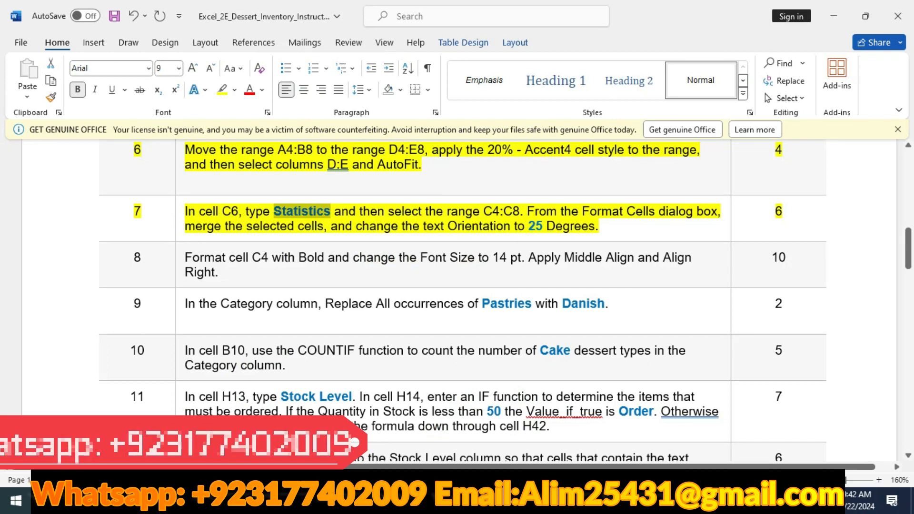
pyautogui.hotkey('alt', 'Tab')
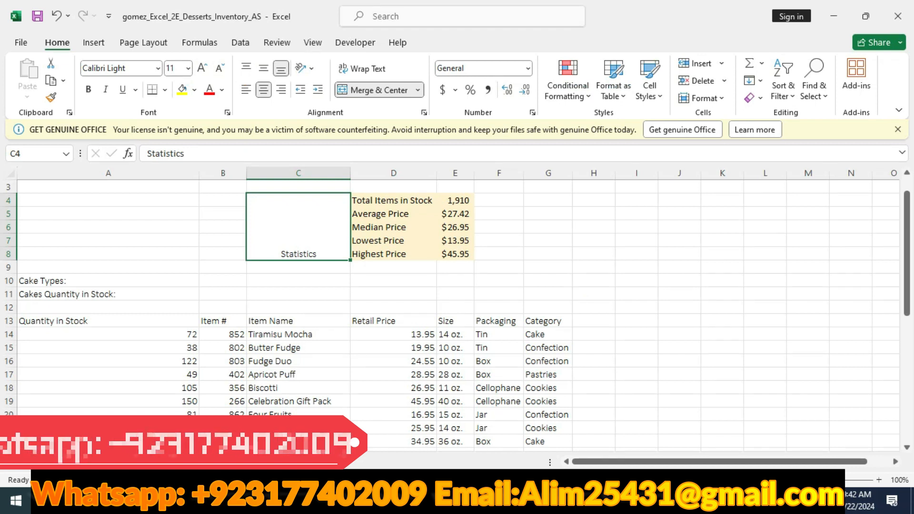
pyautogui.click(304, 69)
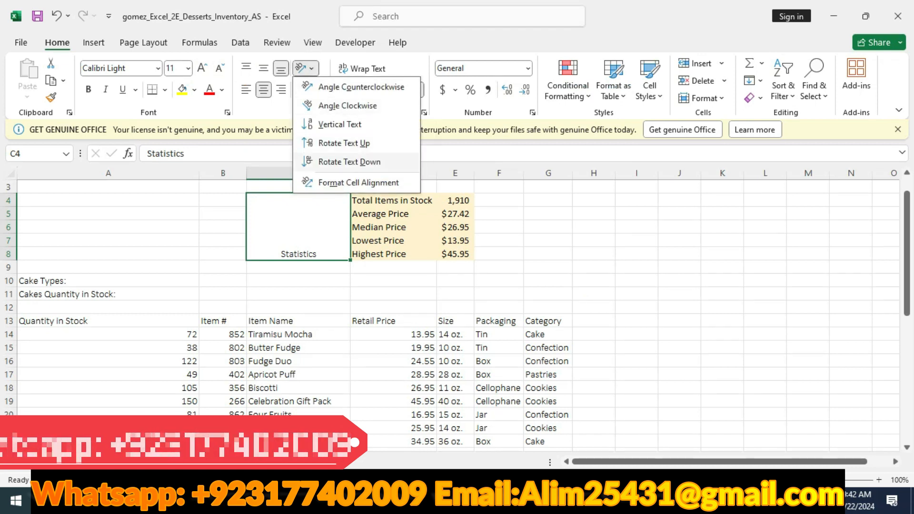
pyautogui.click(358, 182)
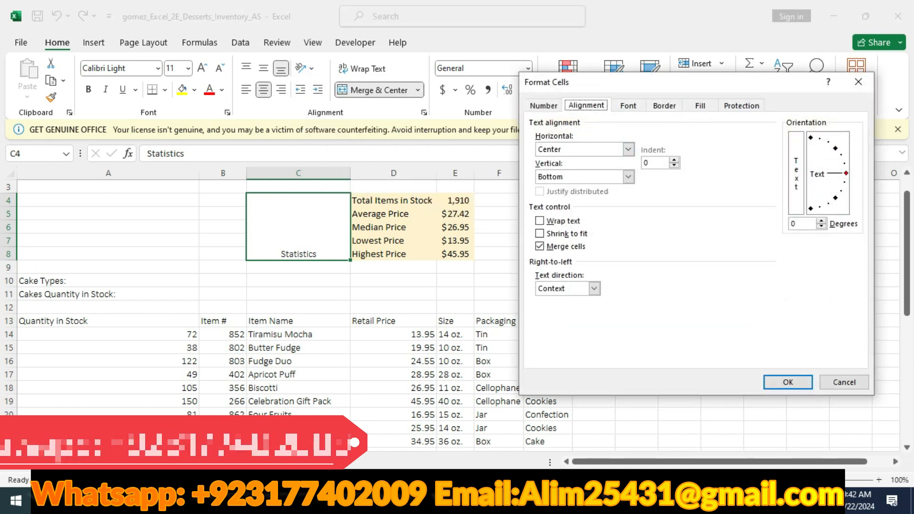
pyautogui.click(820, 220)
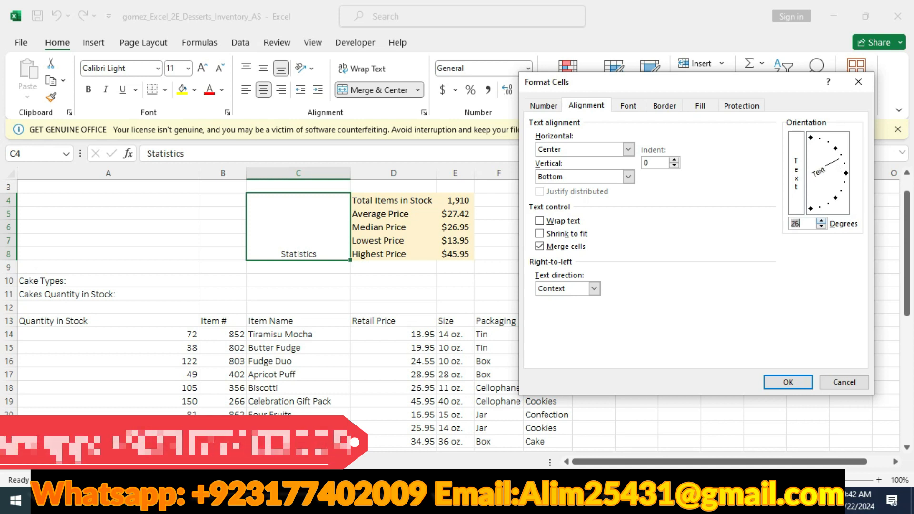
pyautogui.click(820, 227)
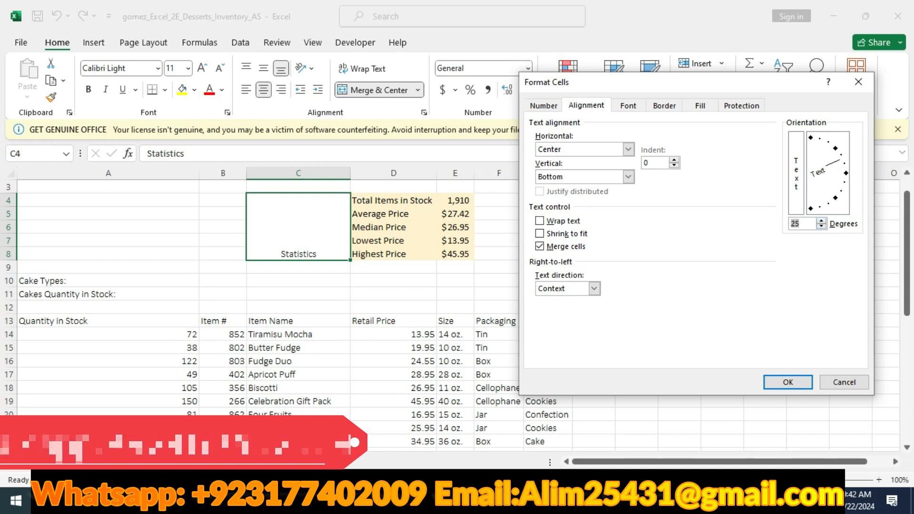
pyautogui.press('Return')
pyautogui.hotkey('alt', 'Tab')
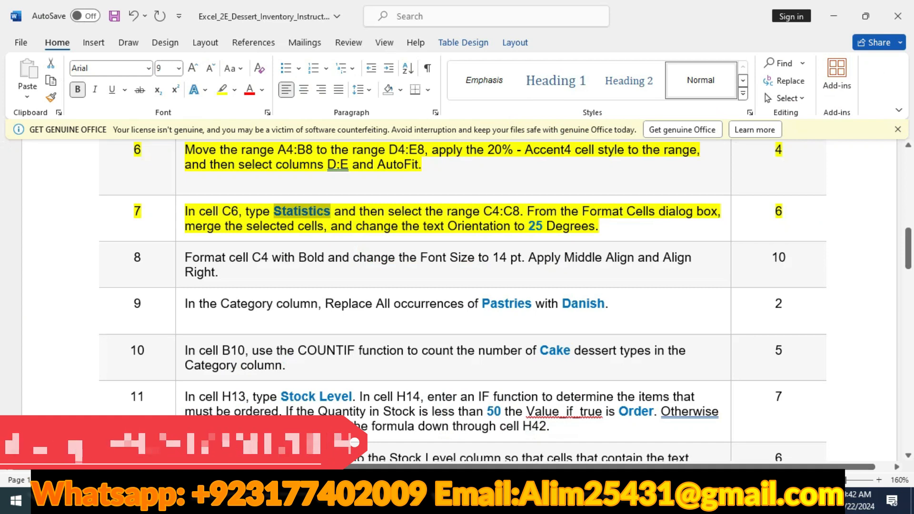
# Glance at the Excel worksheet, return to the Word instructions, and highlight the step 8 row in yellow.
pyautogui.hotkey('alt', 'Tab')
pyautogui.click(788, 381)
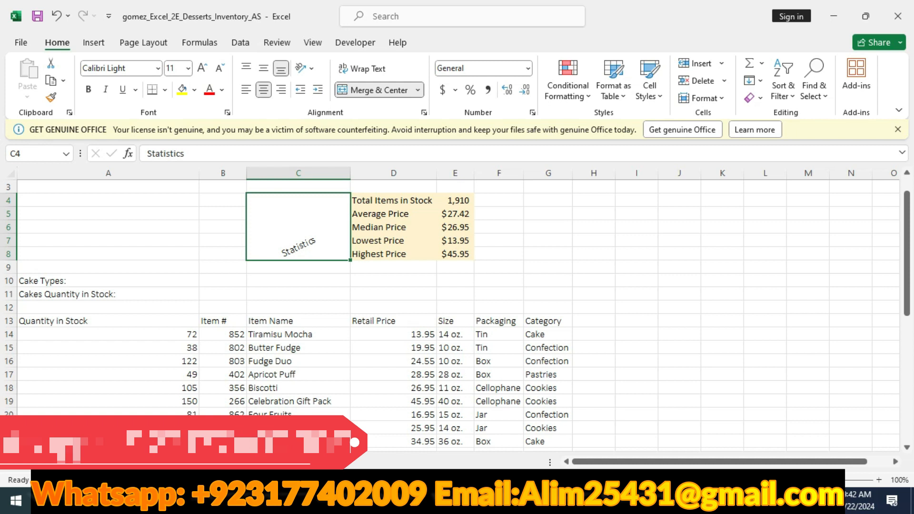
pyautogui.hotkey('alt', 'Tab')
pyautogui.click(86, 262)
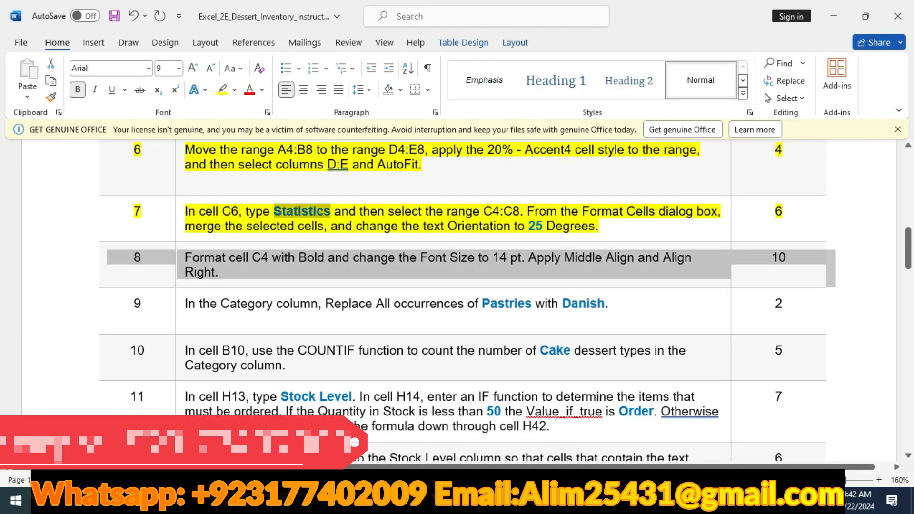
pyautogui.click(158, 230)
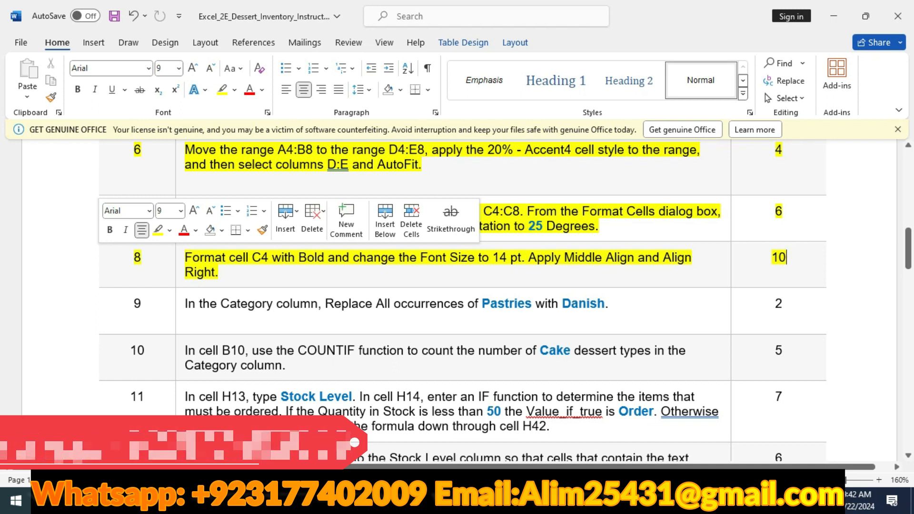
# In Excel, make the merged Statistics cell bold at 14 pt, recheck step 8 in Word, and apply Middle Align and Align Right.
pyautogui.hotkey('alt', 'Tab')
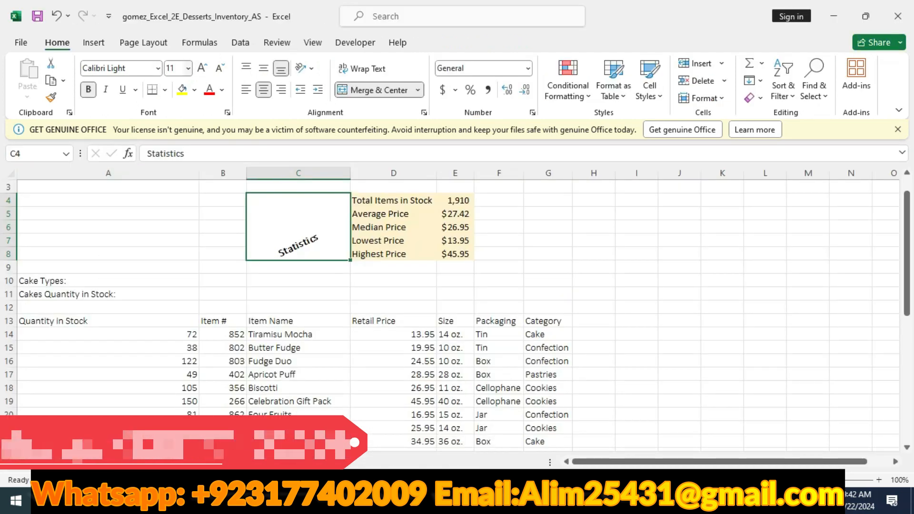
pyautogui.click(188, 69)
pyautogui.click(176, 162)
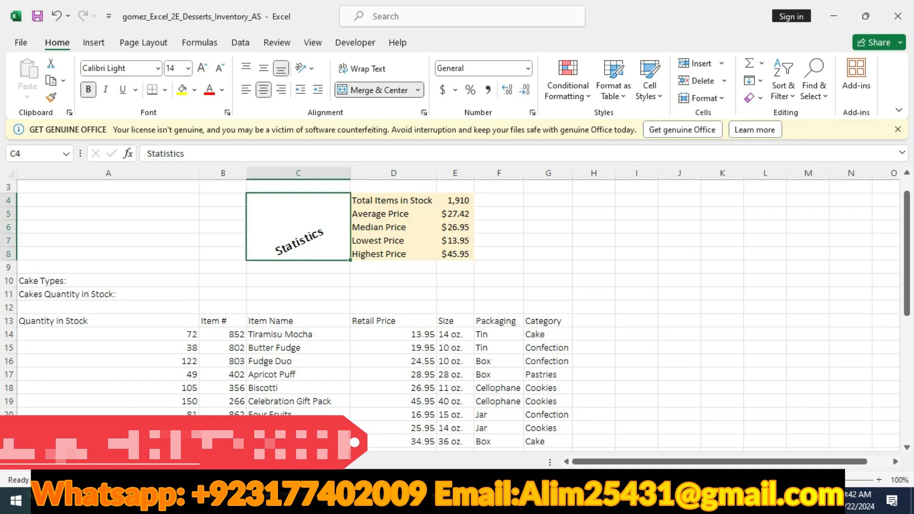
pyautogui.hotkey('alt', 'Tab')
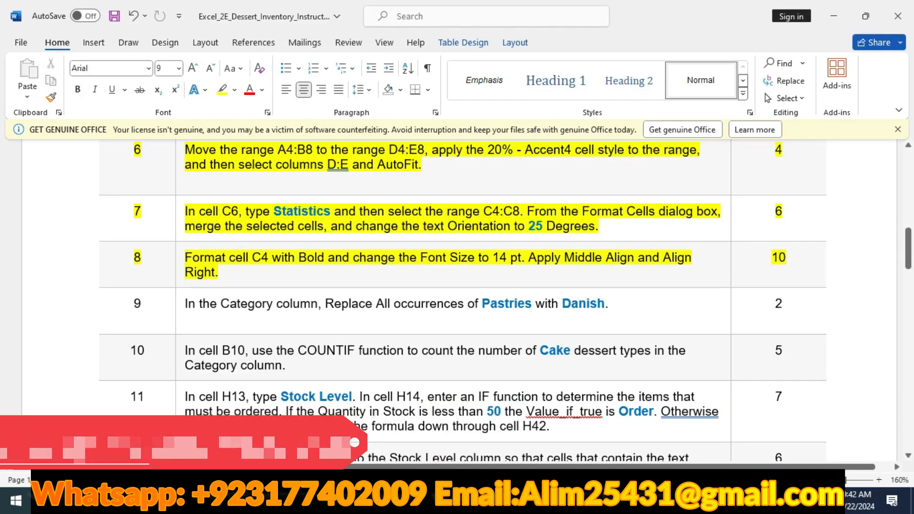
pyautogui.hotkey('alt', 'Tab')
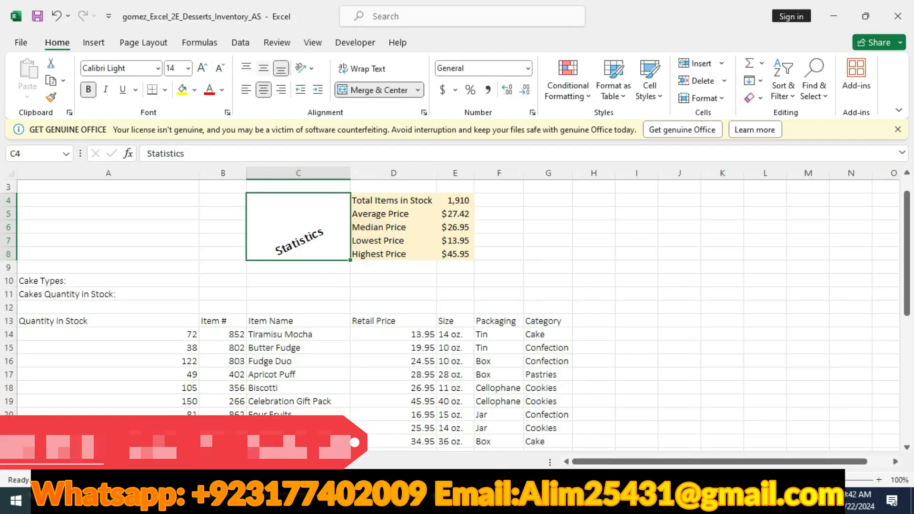
pyautogui.click(263, 68)
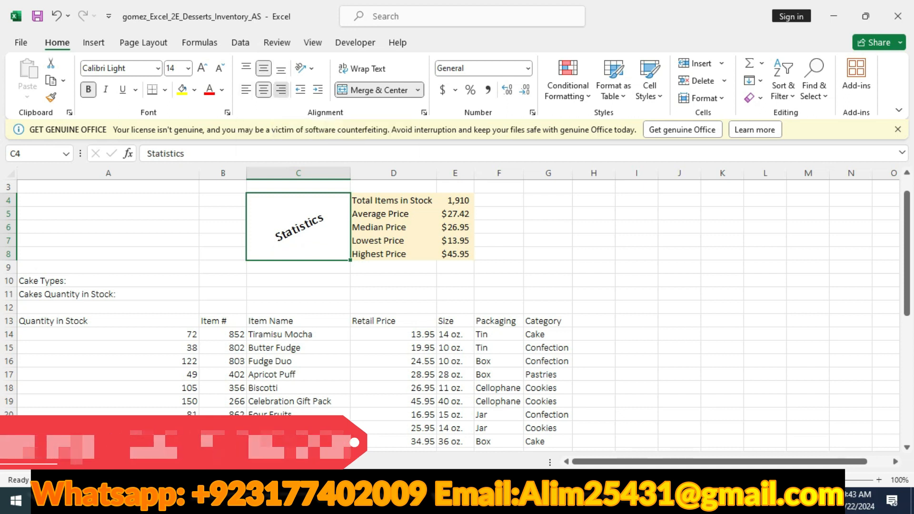
pyautogui.click(281, 89)
# Switch to the Word instructions and highlight the step 9 row in yellow.
pyautogui.hotkey('alt', 'Tab')
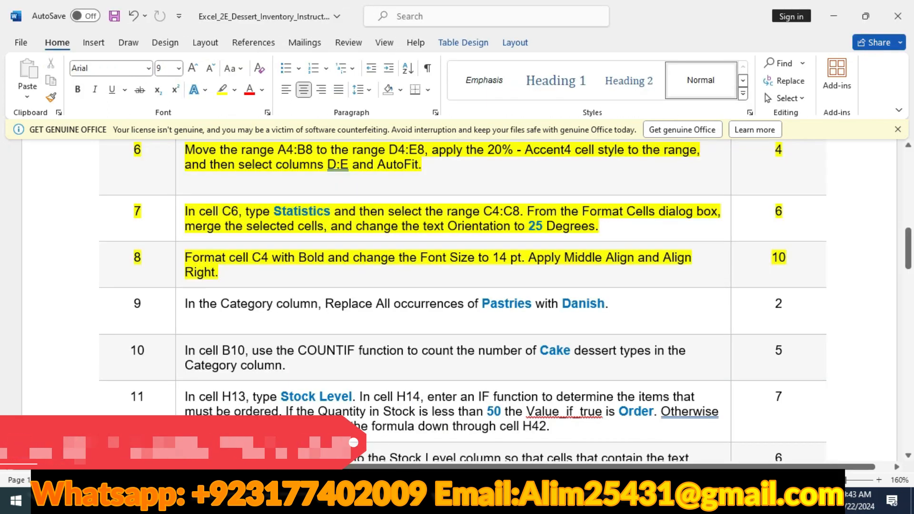
pyautogui.click(90, 309)
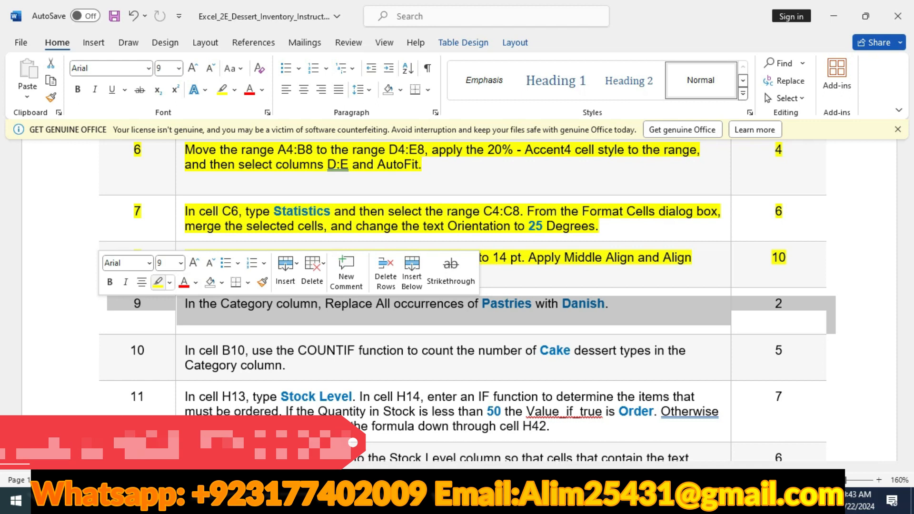
pyautogui.click(158, 282)
pyautogui.scroll(-2, 158, 282)
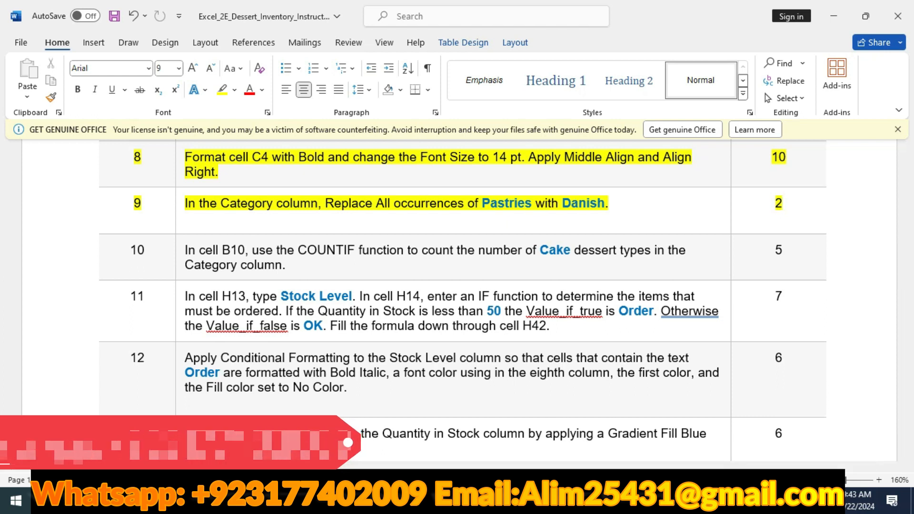
# In Excel, start a Replace on column G, using Pastries copied from step 9 in Word as the search text.
pyautogui.click(571, 501)
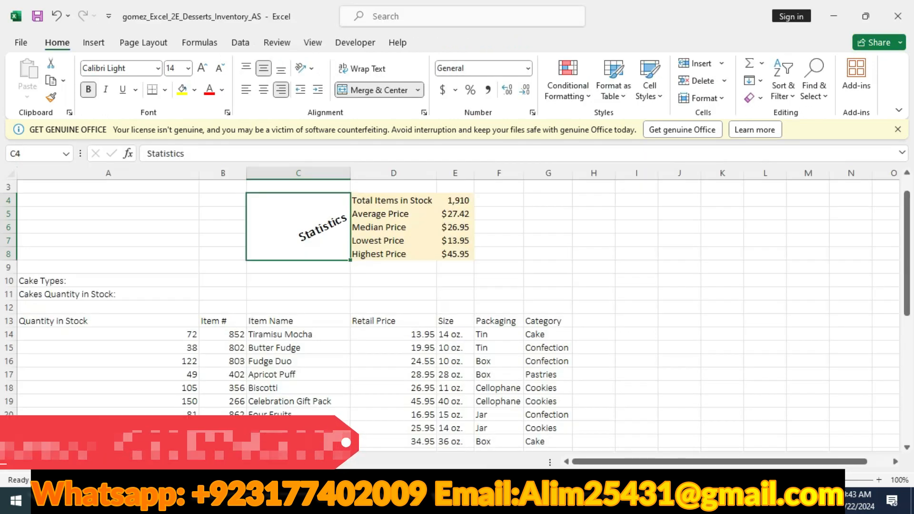
pyautogui.click(547, 320)
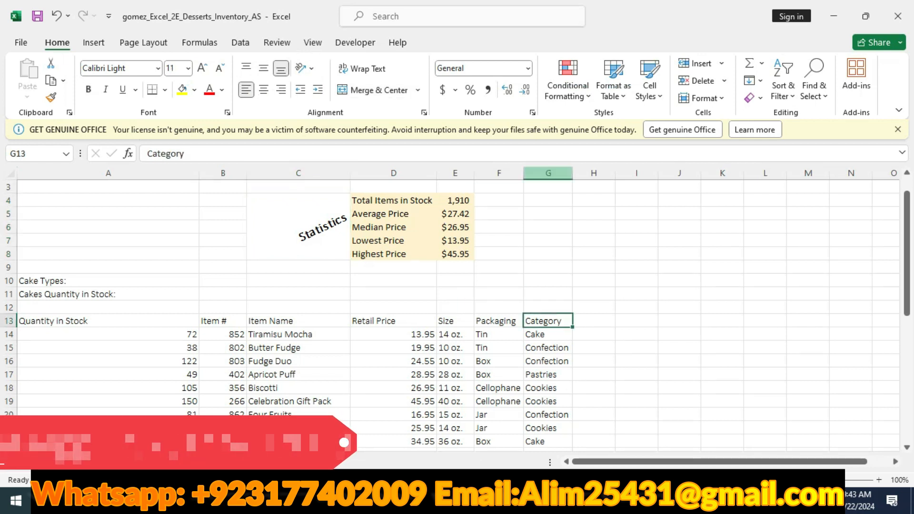
pyautogui.click(548, 173)
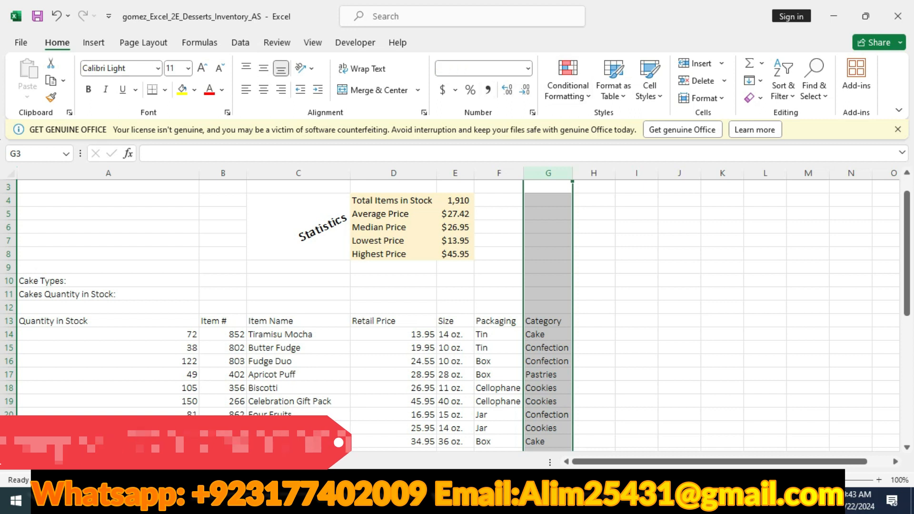
pyautogui.click(814, 81)
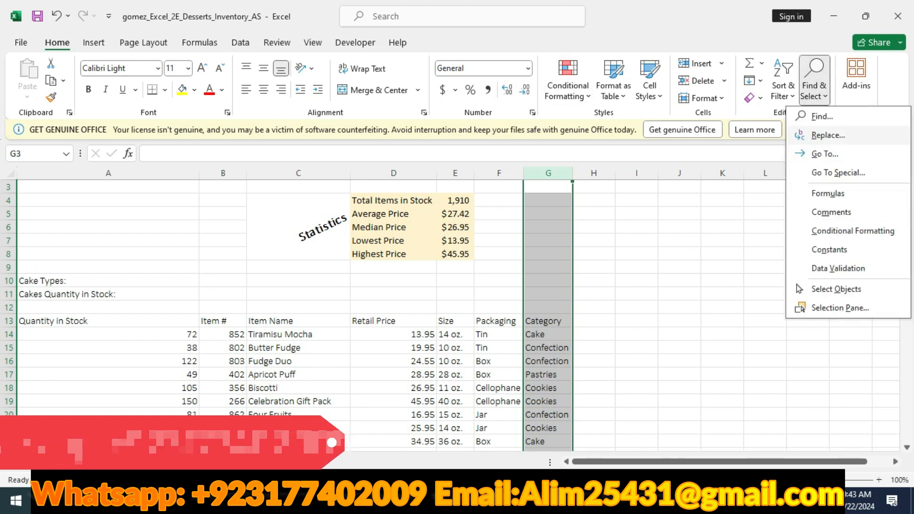
pyautogui.click(828, 135)
pyautogui.hotkey('alt', 'Tab')
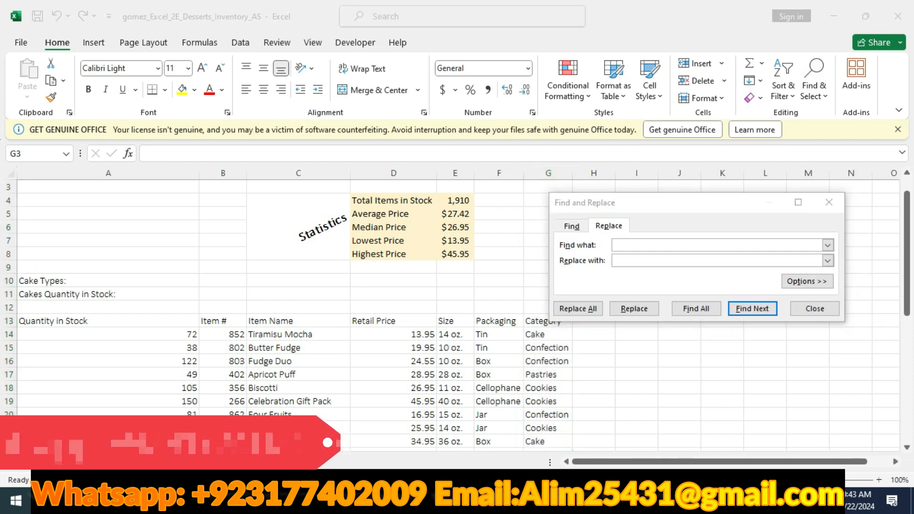
pyautogui.moveTo(482, 203); pyautogui.dragTo(532, 204)
pyautogui.hotkey('ctrl', 'c')
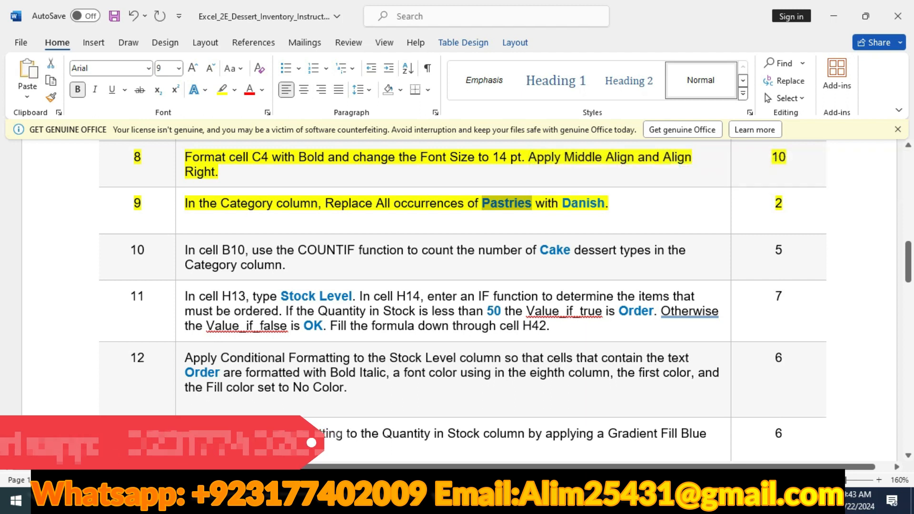
pyautogui.hotkey('alt', 'Tab')
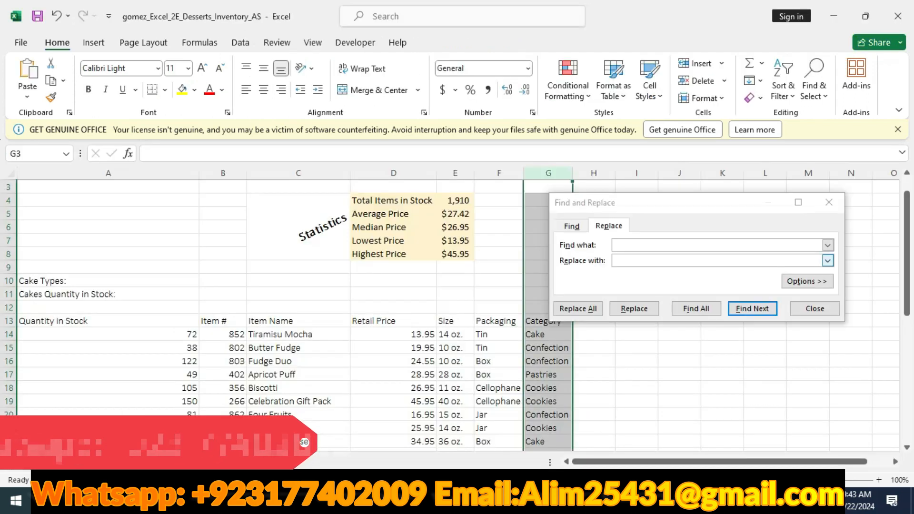
pyautogui.hotkey('ctrl', 'v')
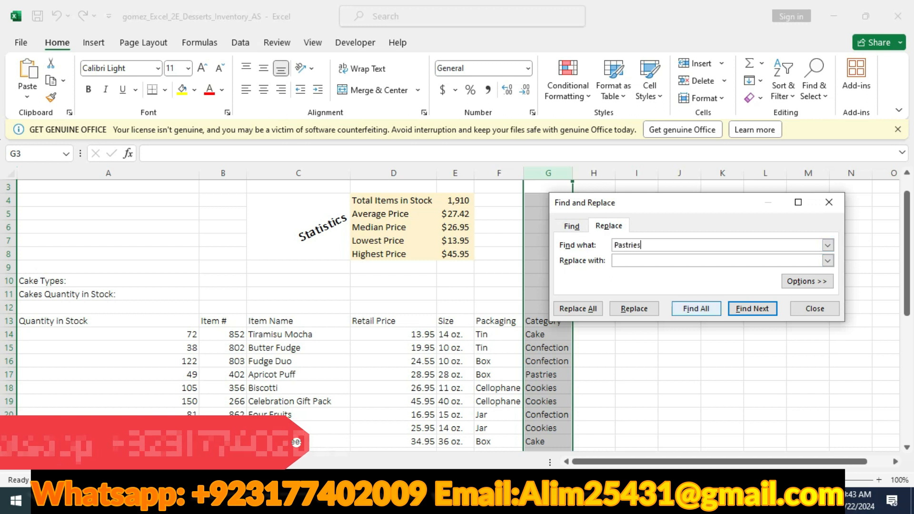
# Copy Danish from step 9 in Word as the replacement text, replace all occurrences in Excel, and check the Category column.
pyautogui.hotkey('alt', 'Tab')
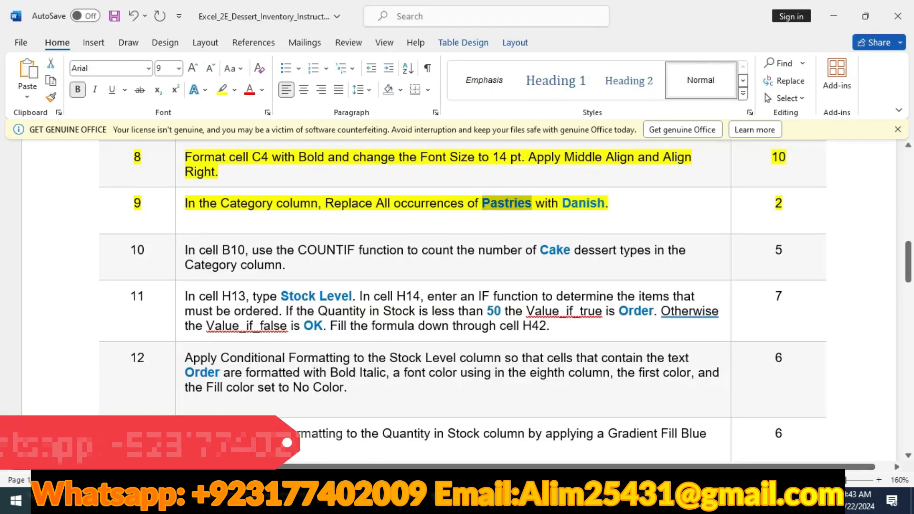
pyautogui.moveTo(563, 204); pyautogui.dragTo(605, 204)
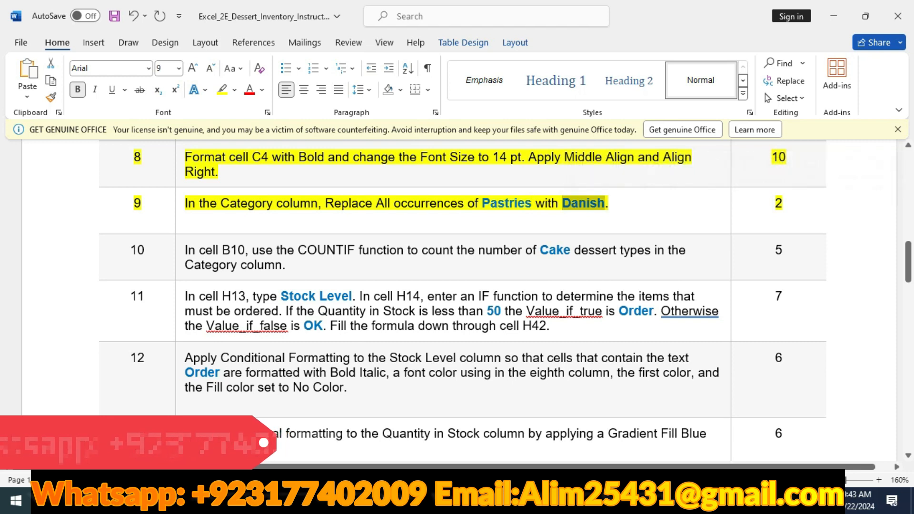
pyautogui.hotkey('alt', 'Tab')
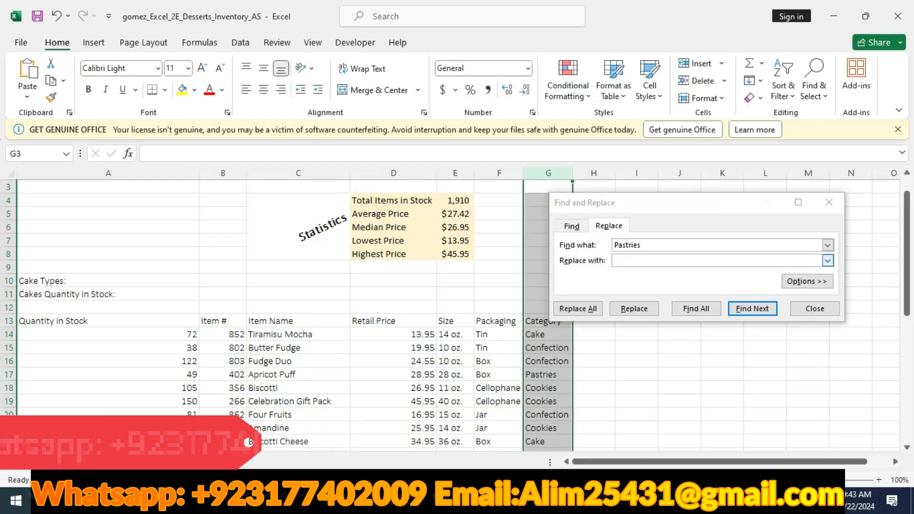
pyautogui.hotkey('ctrl', 'v')
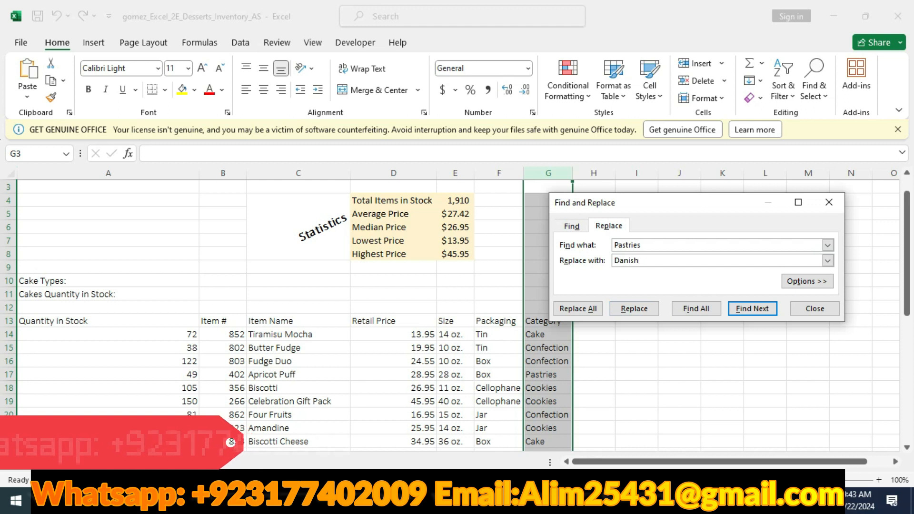
pyautogui.click(577, 308)
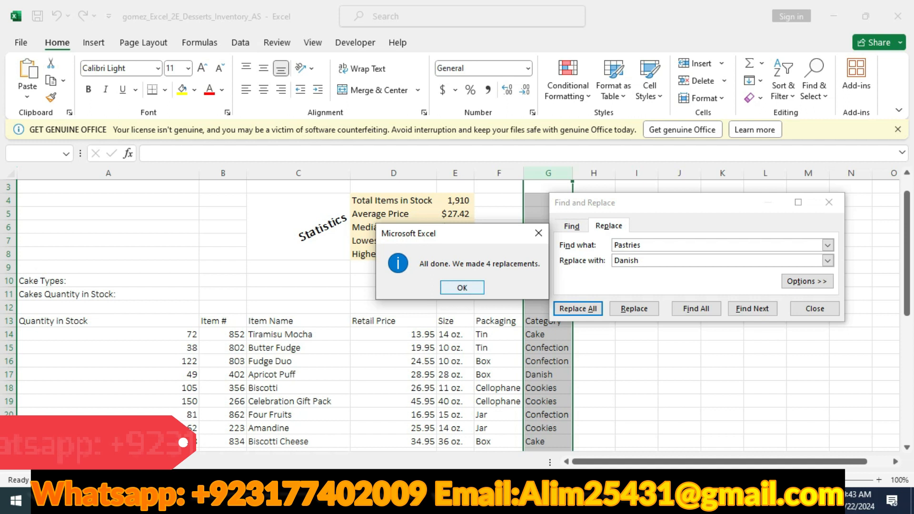
pyautogui.press('Return')
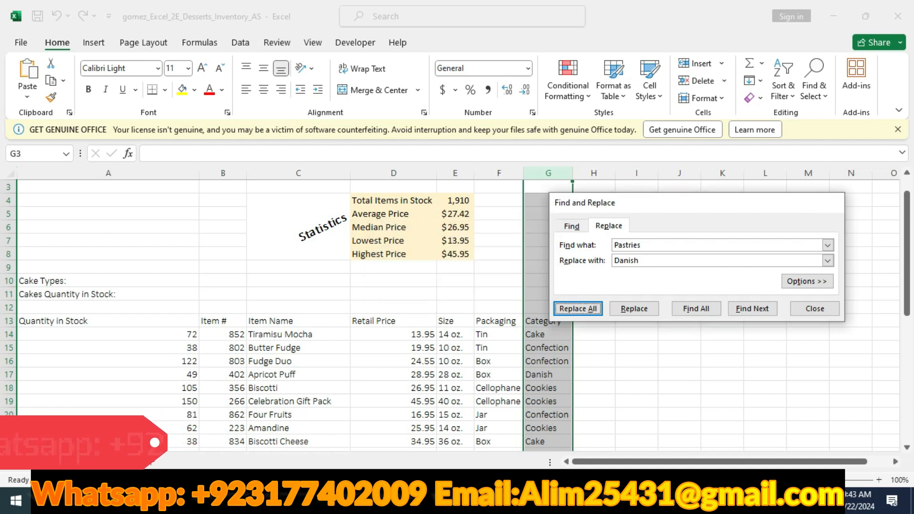
pyautogui.click(828, 203)
pyautogui.scroll(-6, 457, 310)
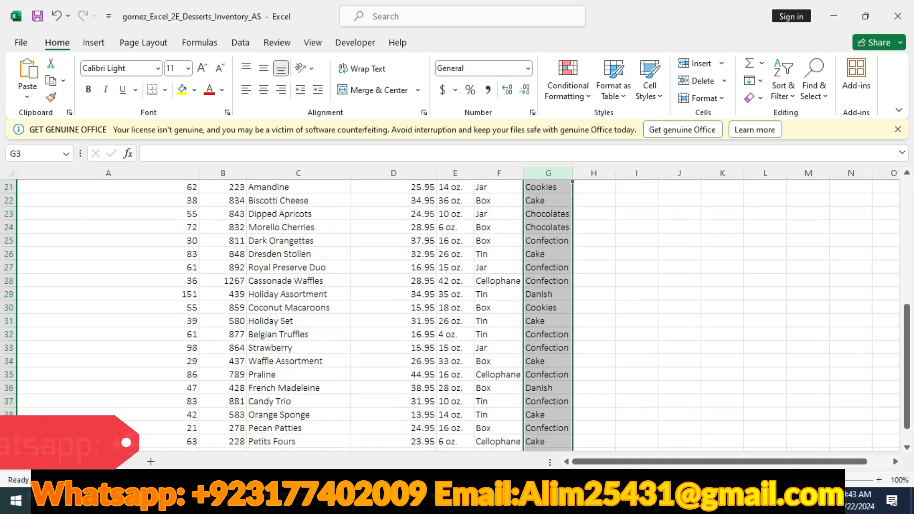
pyautogui.click(547, 294)
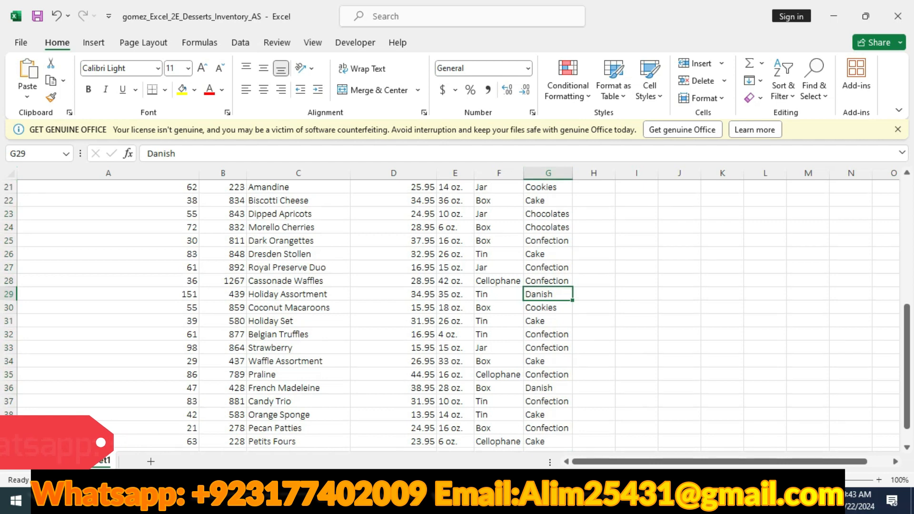
# Switch to Word and look through the whole instruction table, examining the remaining steps and those already highlighted.
pyautogui.hotkey('alt', 'Tab')
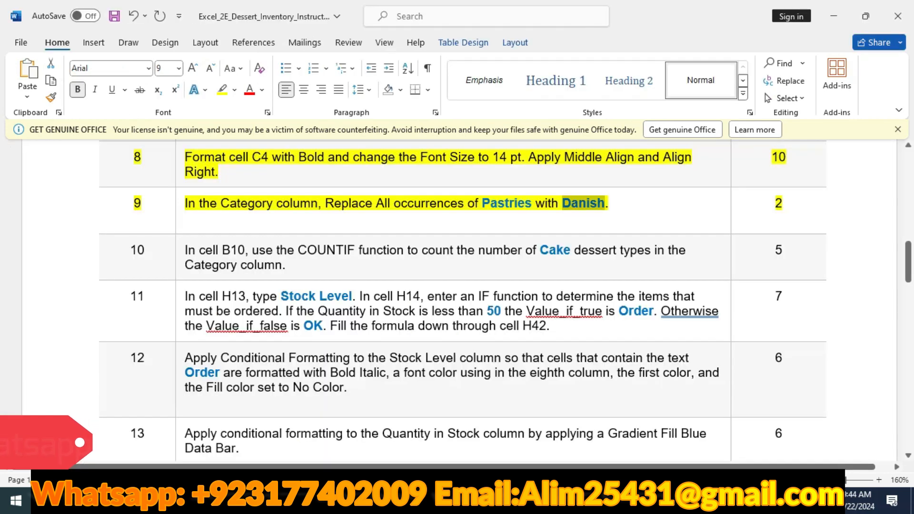
pyautogui.scroll(-1, 457, 286)
pyautogui.scroll(-15, 457, 285)
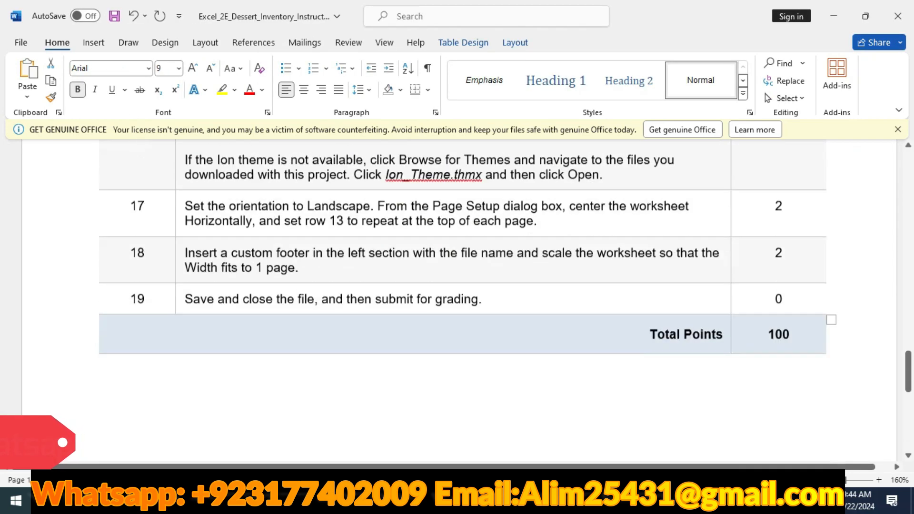
pyautogui.scroll(10, 456, 285)
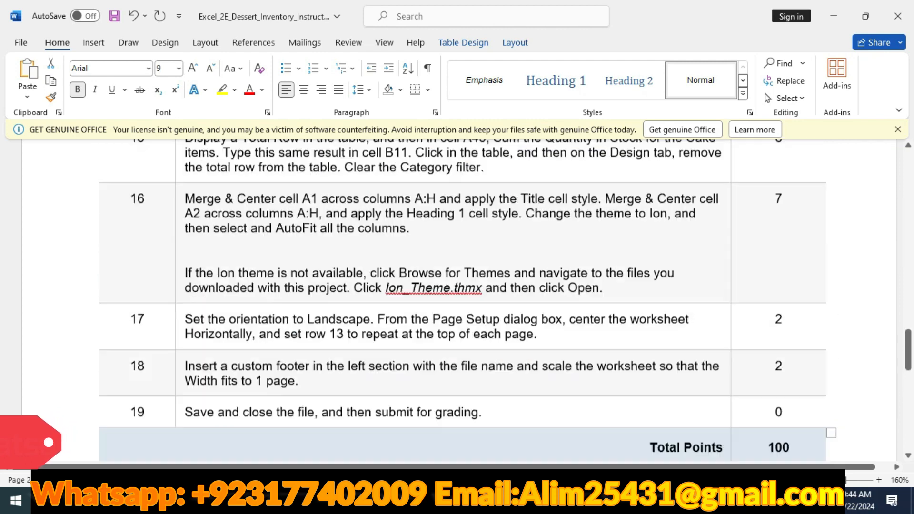
pyautogui.scroll(1, 457, 285)
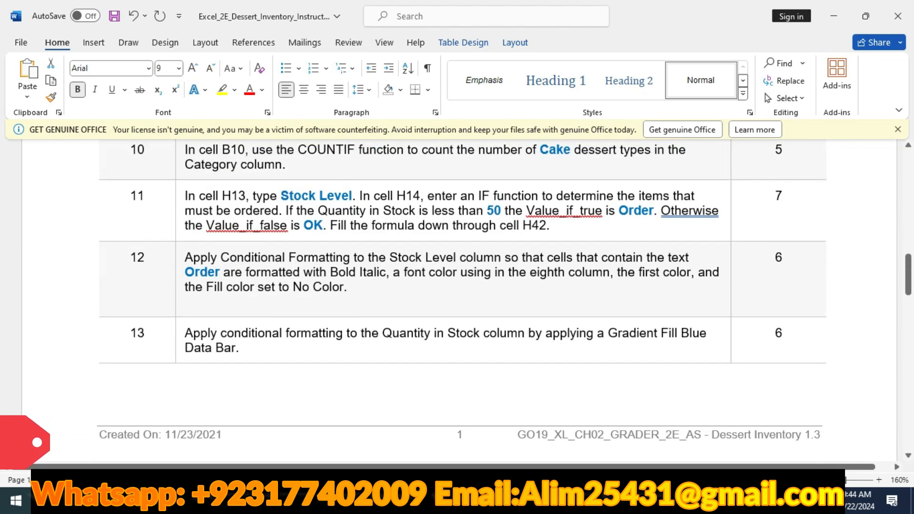
pyautogui.scroll(4, 457, 286)
pyautogui.scroll(6, 457, 285)
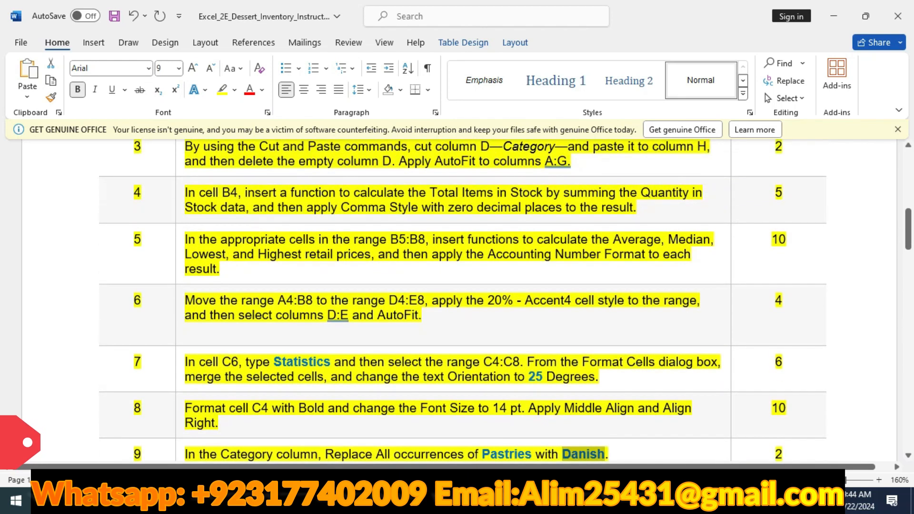
pyautogui.scroll(4, 457, 286)
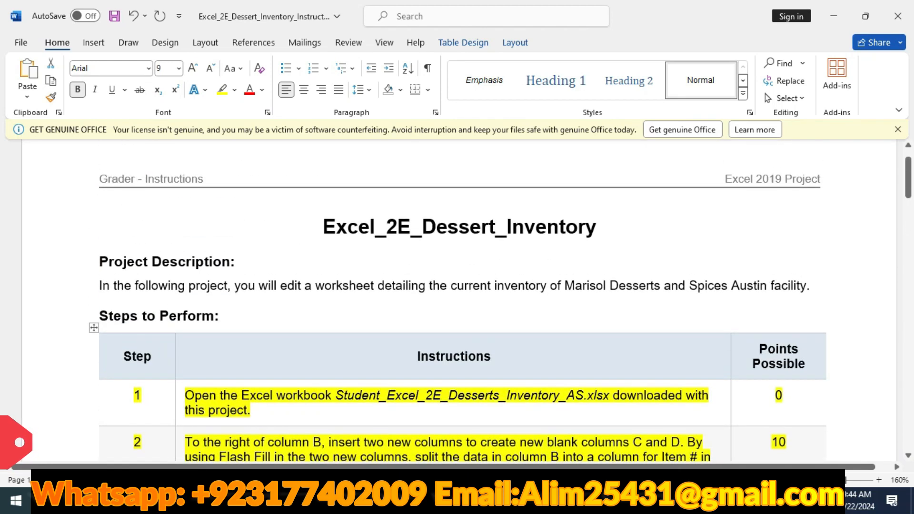